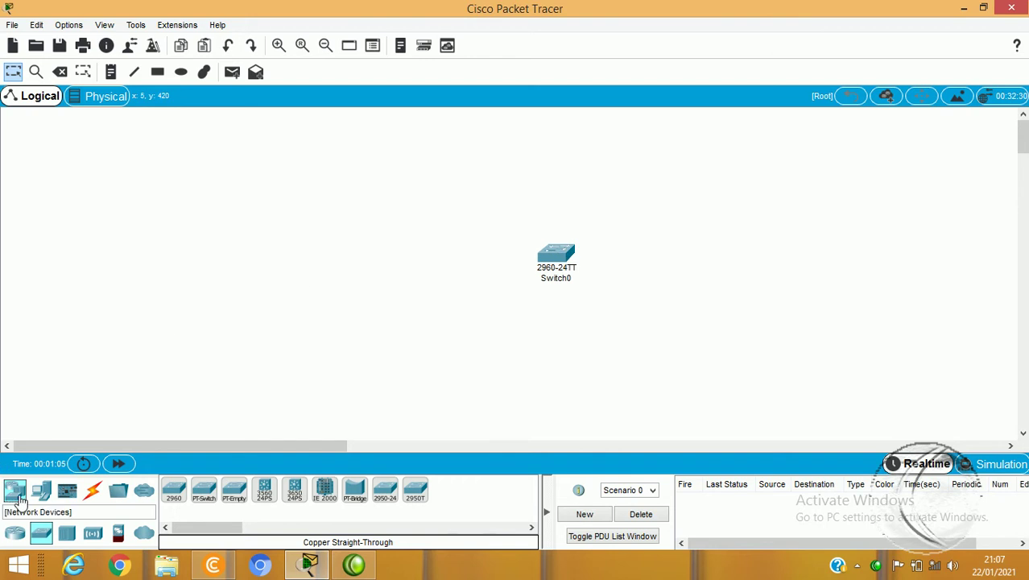
Place two PCs to the left of the switch, one above the other.
click(41, 490)
click(173, 491)
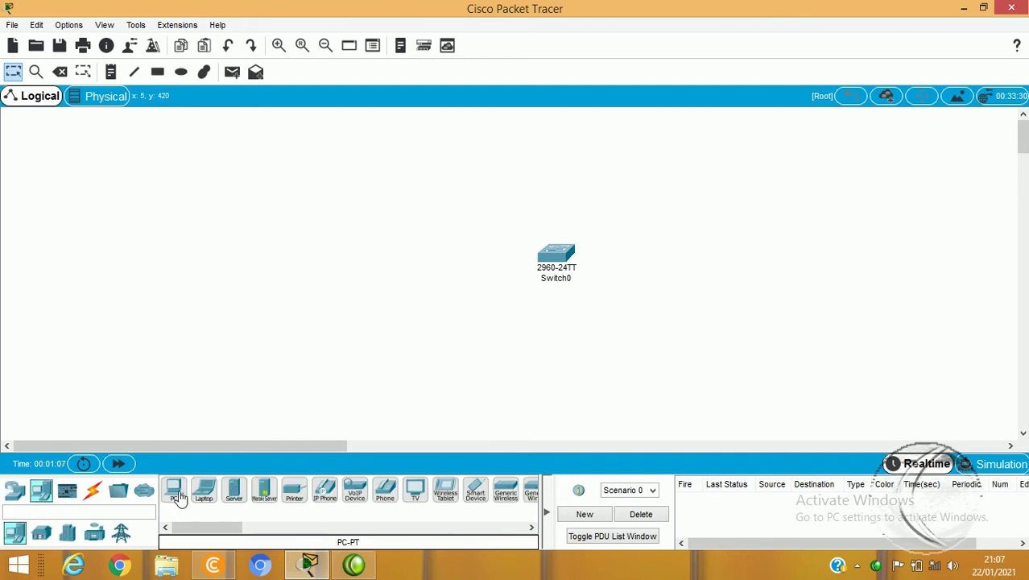
click(288, 203)
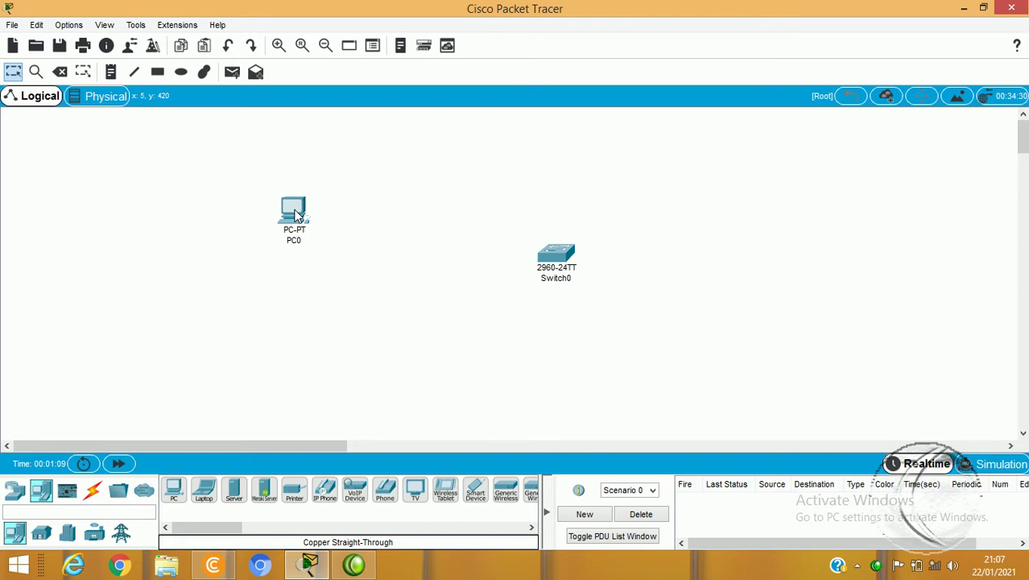
click(172, 493)
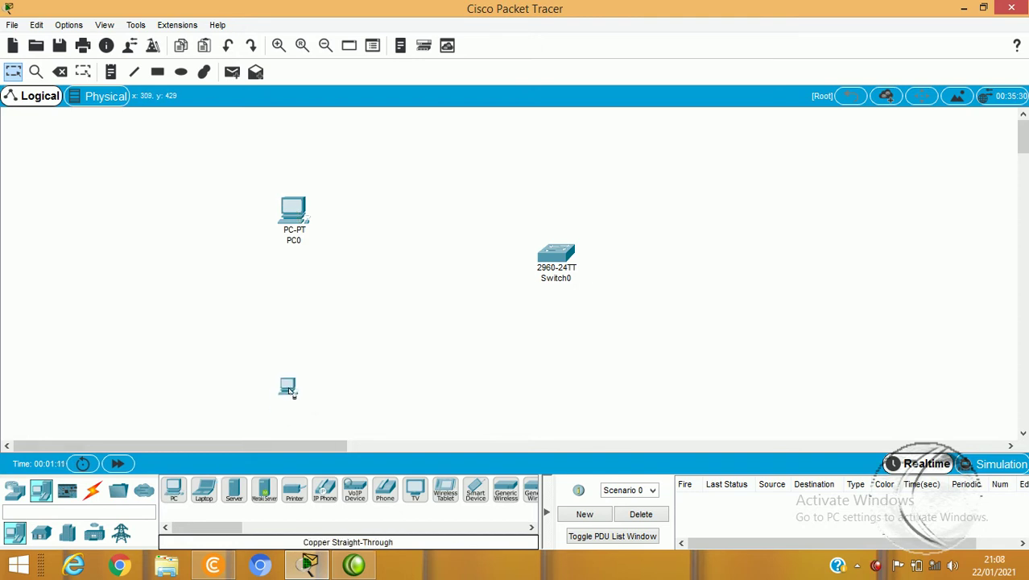
click(289, 400)
Add a server below the switch and a 2901 router above and to the right of it.
click(233, 488)
click(541, 401)
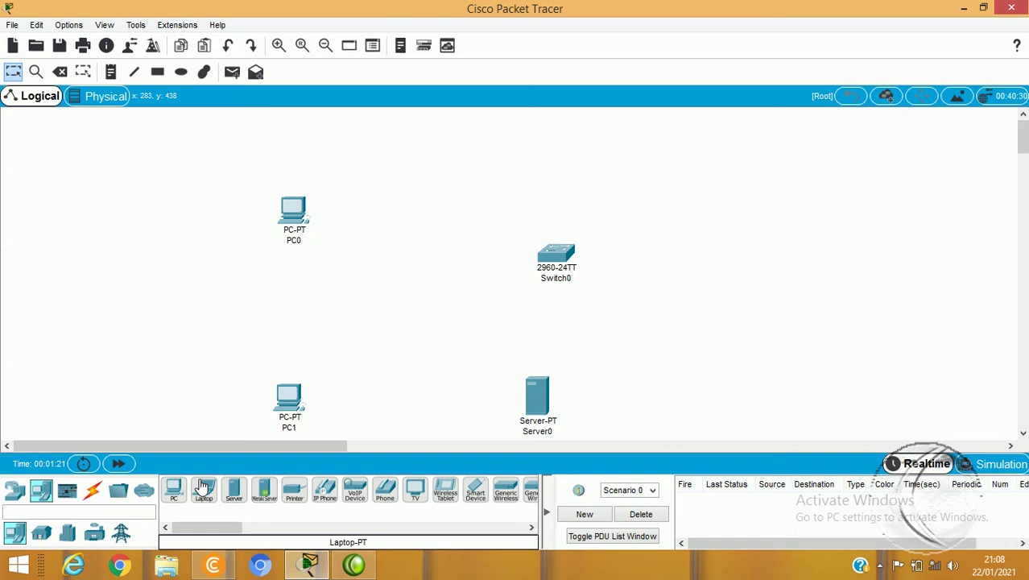
click(14, 489)
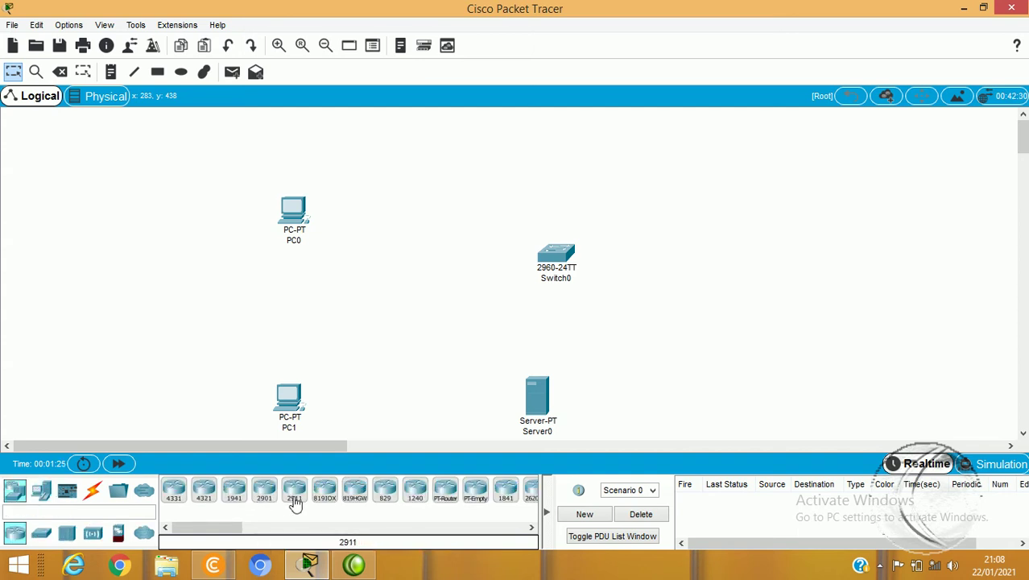
click(265, 493)
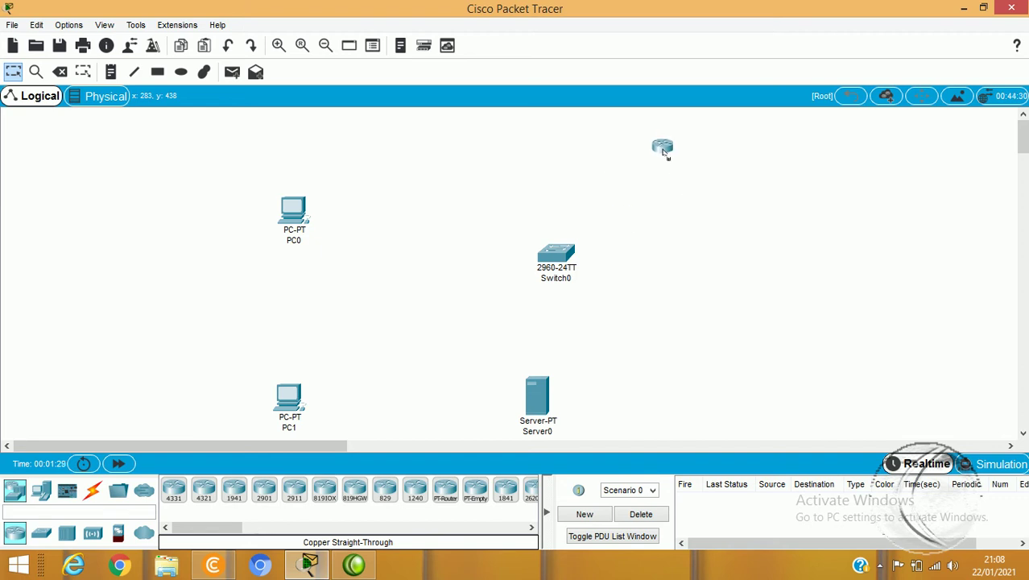
click(673, 164)
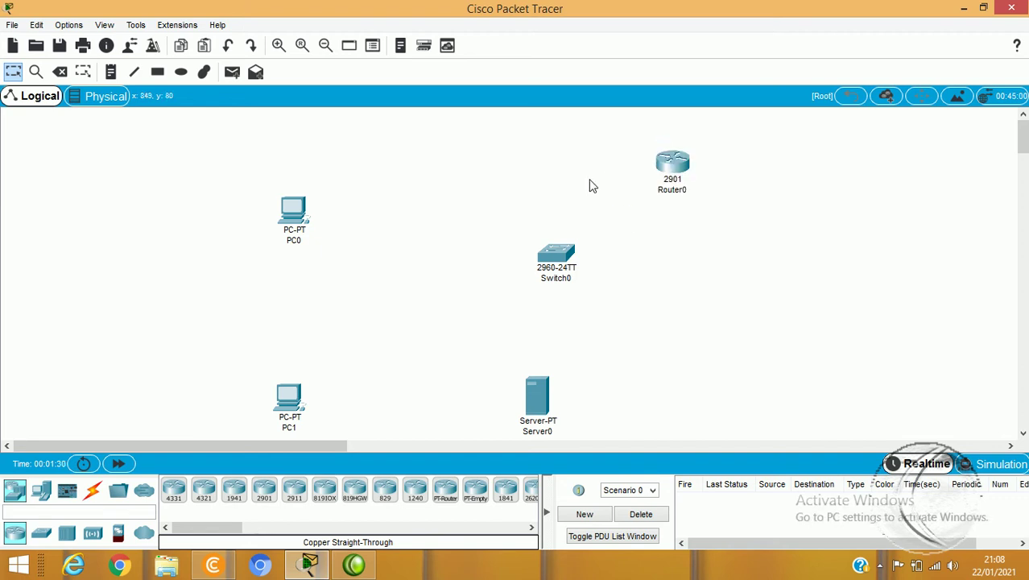
Connect the router's GigabitEthernet0/0 port to the switch with a copper straight-through cable.
click(92, 491)
click(234, 492)
click(674, 166)
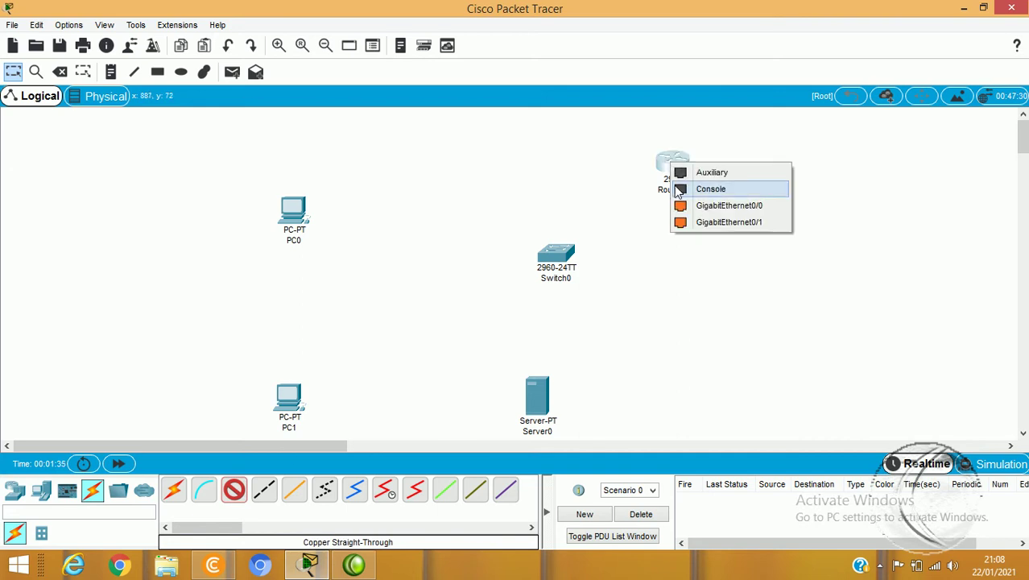
click(694, 206)
click(553, 254)
click(606, 433)
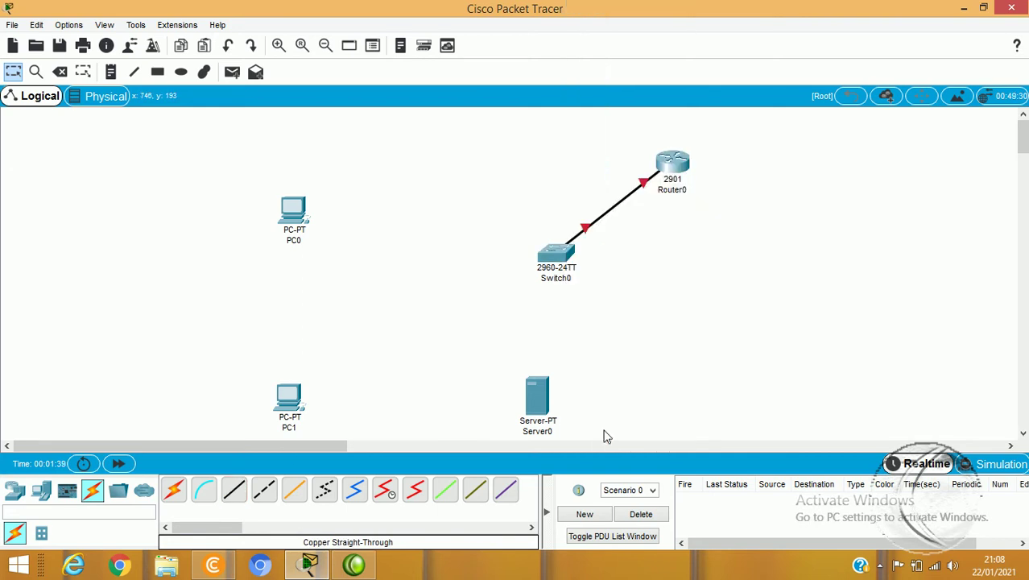
Connect the switch's GigabitEthernet0/2 port to the server's FastEthernet0 port with a copper straight-through cable.
click(233, 490)
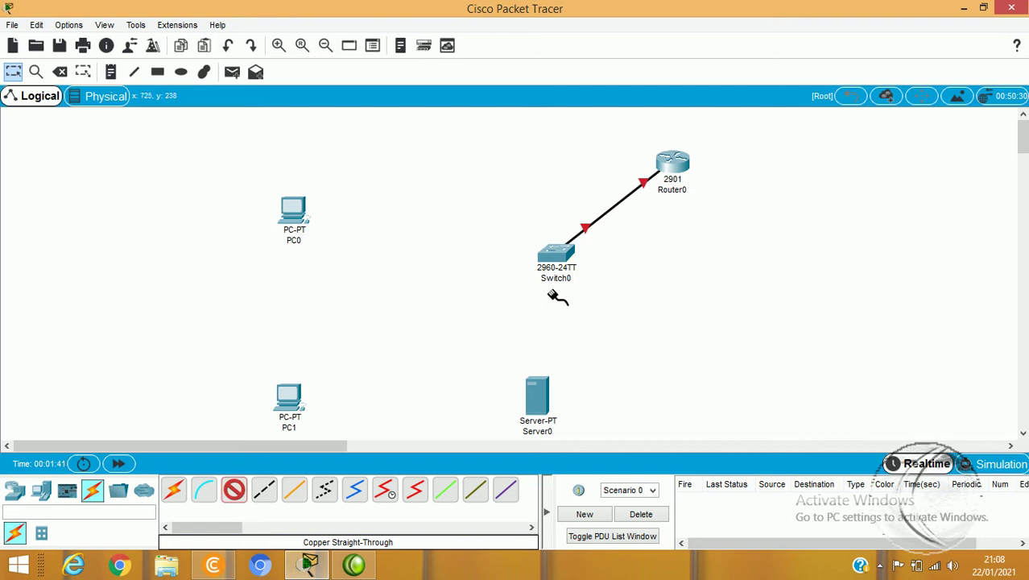
click(555, 259)
click(597, 429)
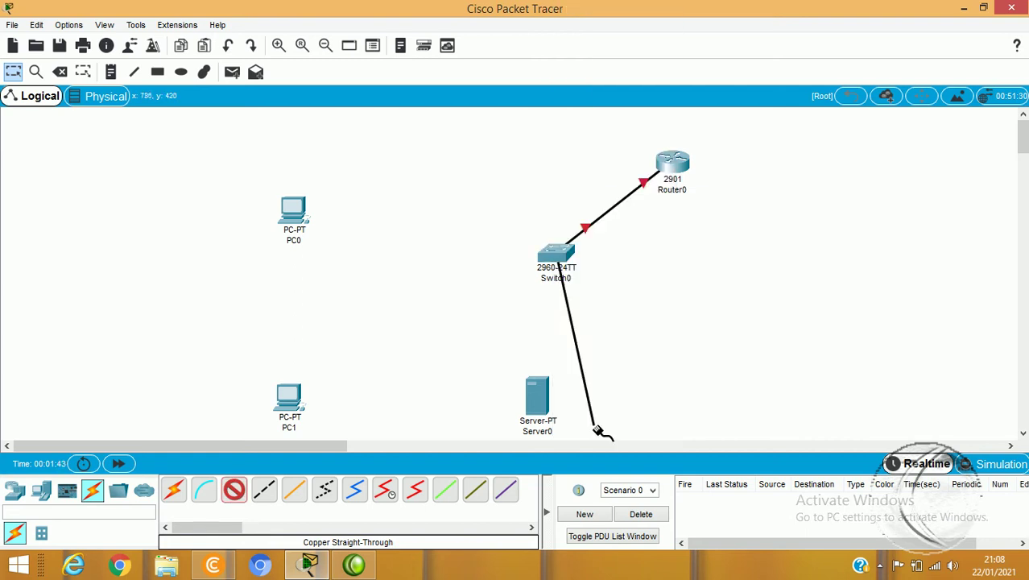
click(538, 395)
click(588, 407)
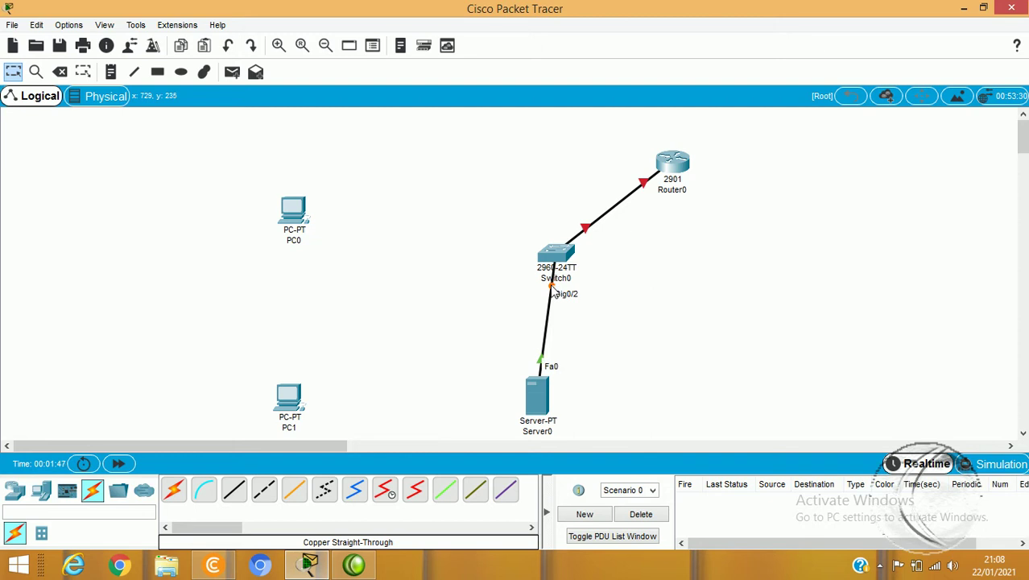
Connect the switch's FastEthernet0/1 port to PC1 with a copper straight-through cable.
click(234, 490)
click(554, 254)
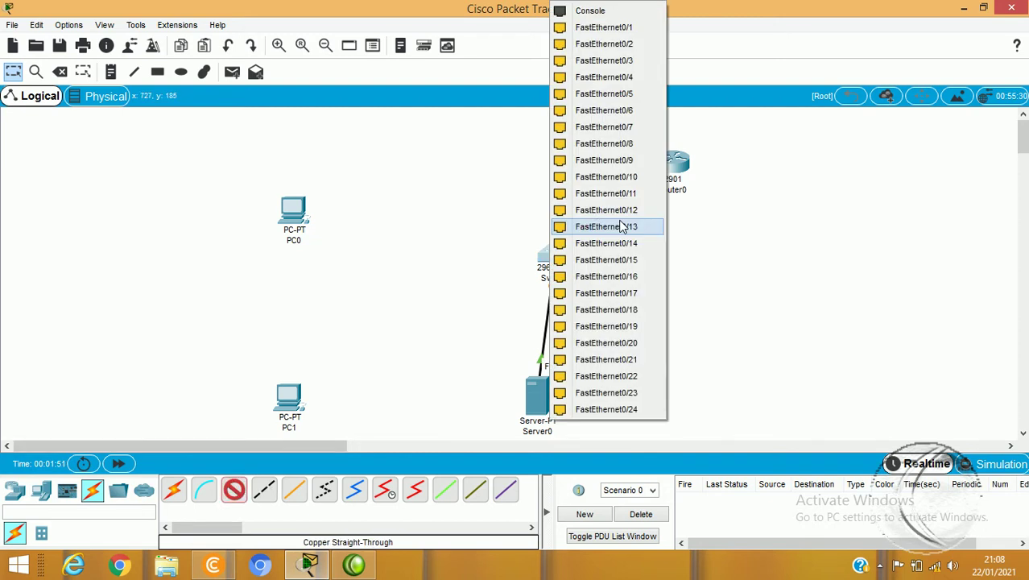
click(620, 27)
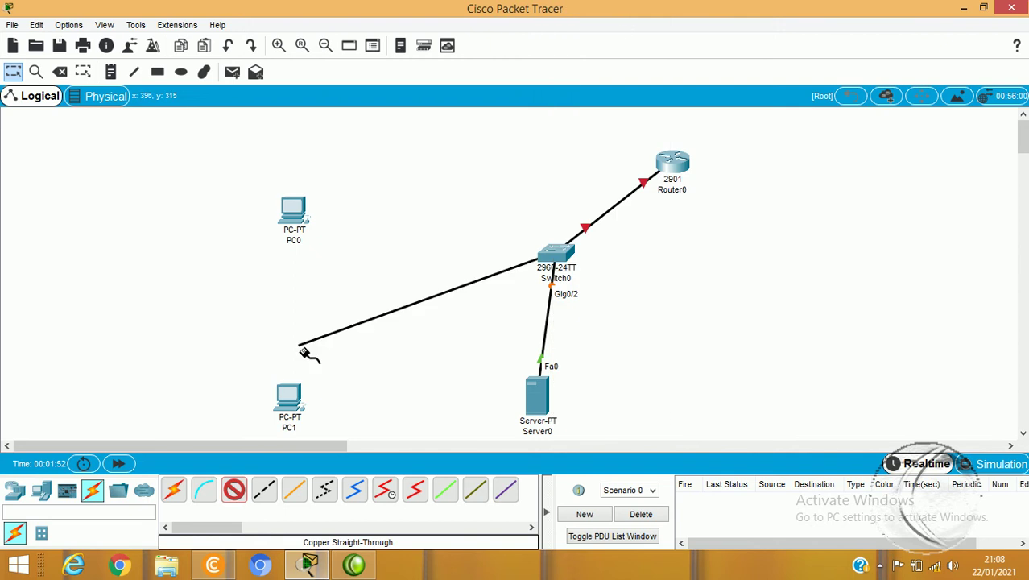
click(290, 396)
click(334, 453)
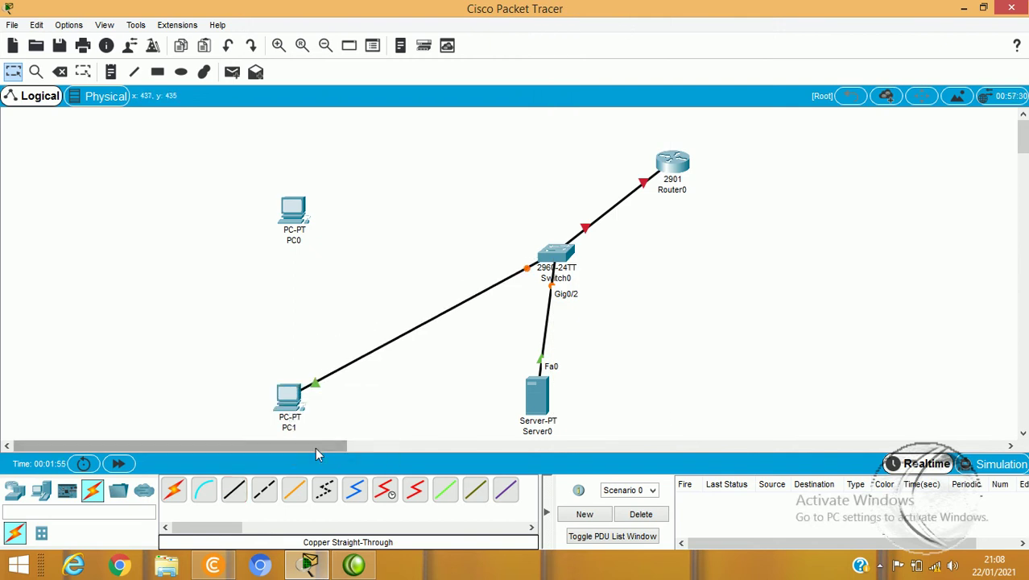
Connect the switch to PC0 with a copper straight-through cable.
click(234, 489)
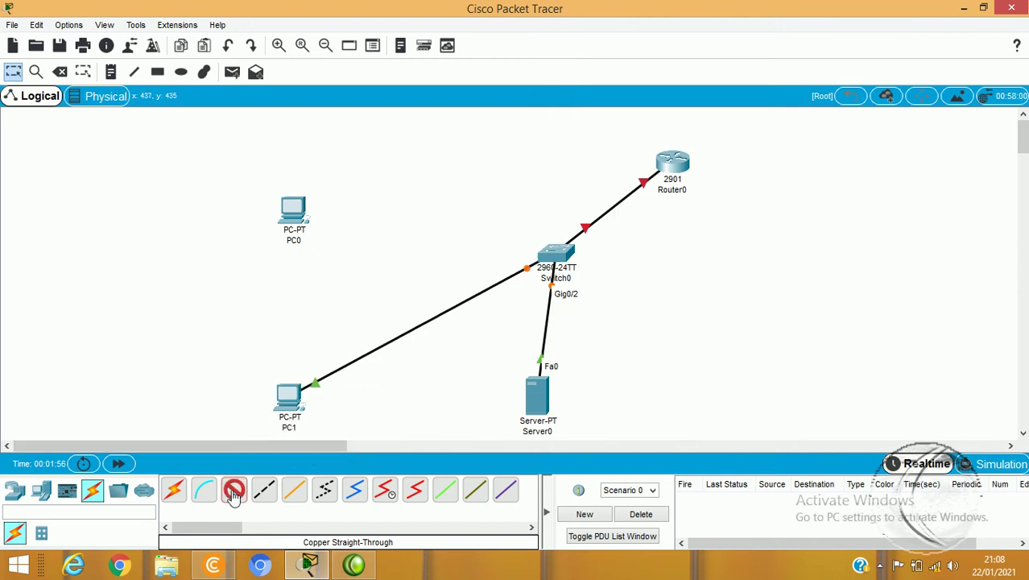
click(549, 258)
click(483, 127)
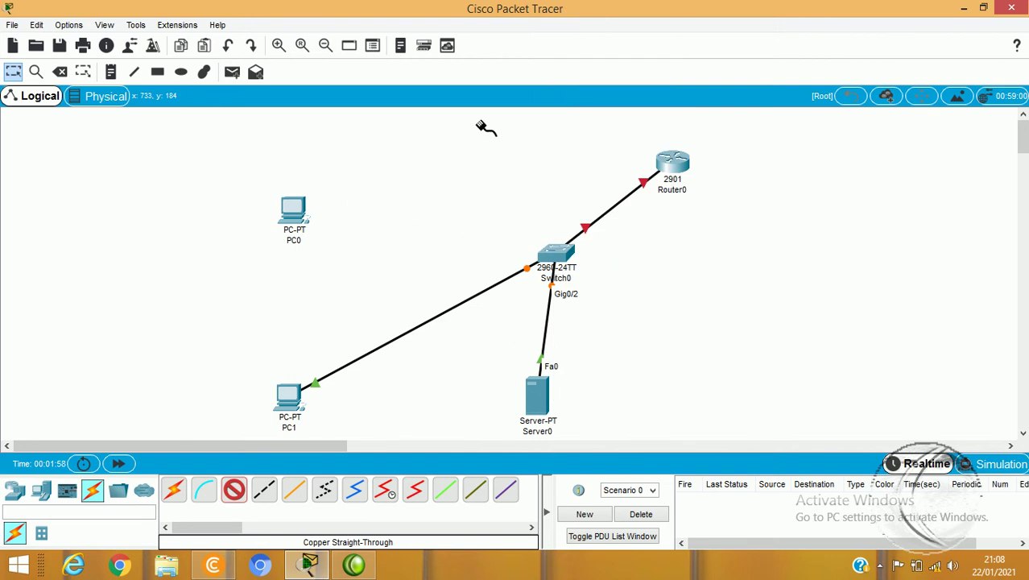
click(294, 213)
click(339, 270)
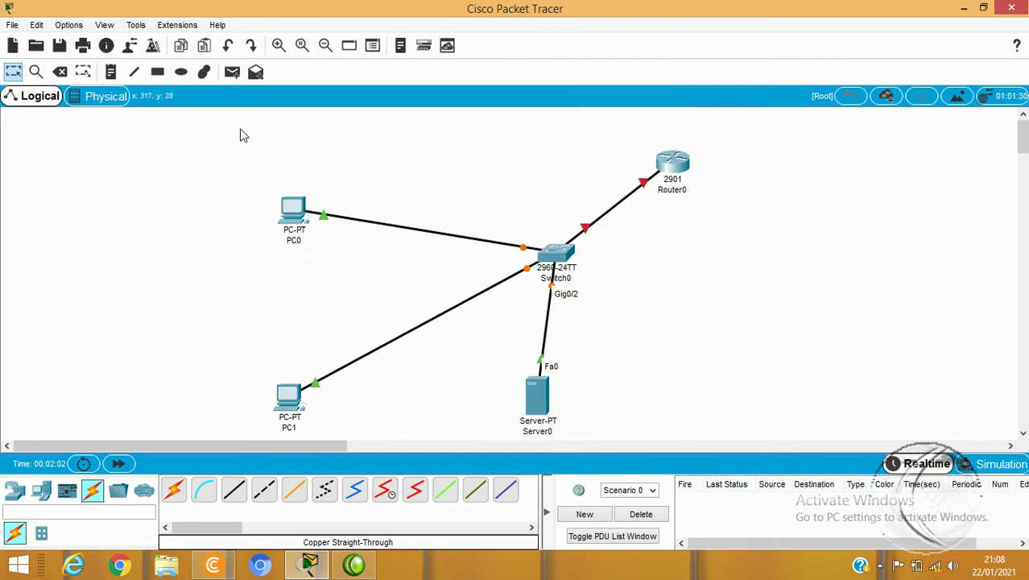
Place a note reading 192.168.2.0 on the link between PC0 and the switch.
click(109, 77)
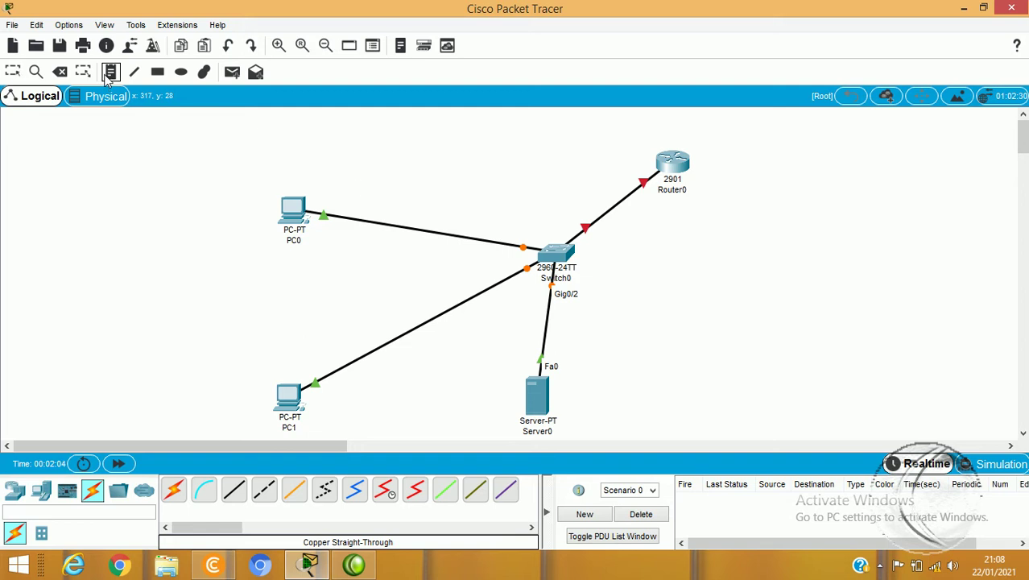
click(388, 221)
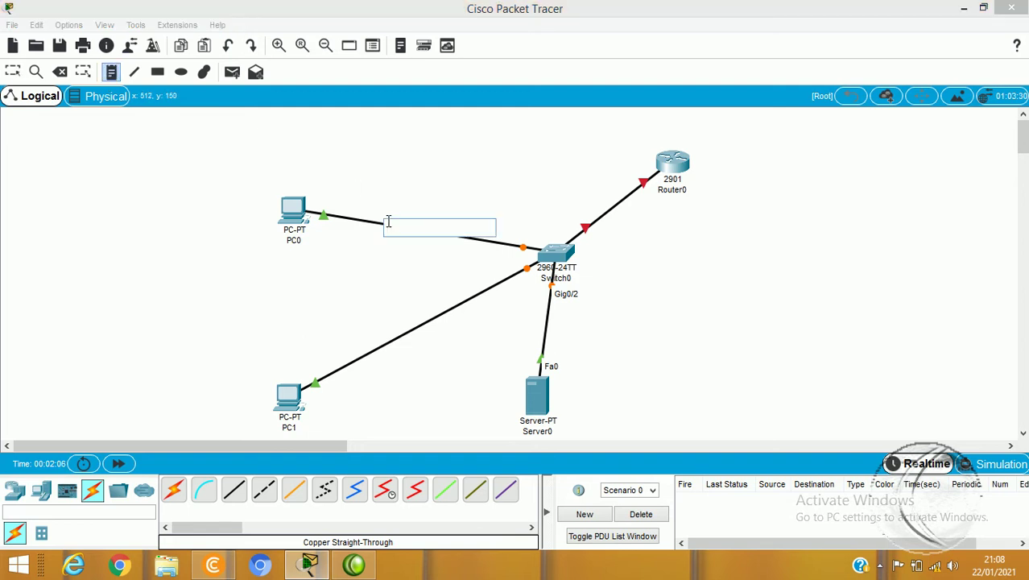
text(192)
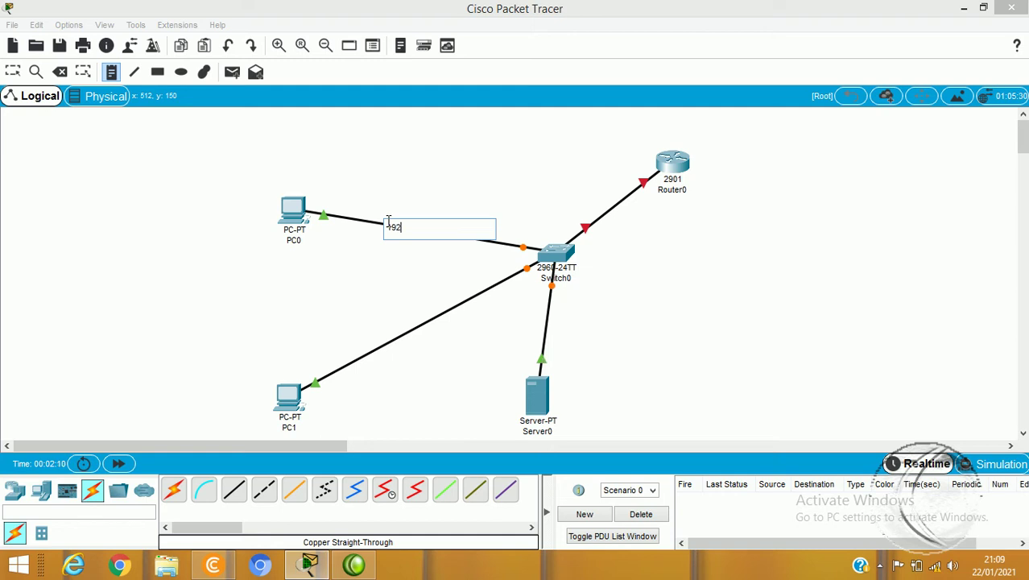
text(.168.2.0)
click(400, 335)
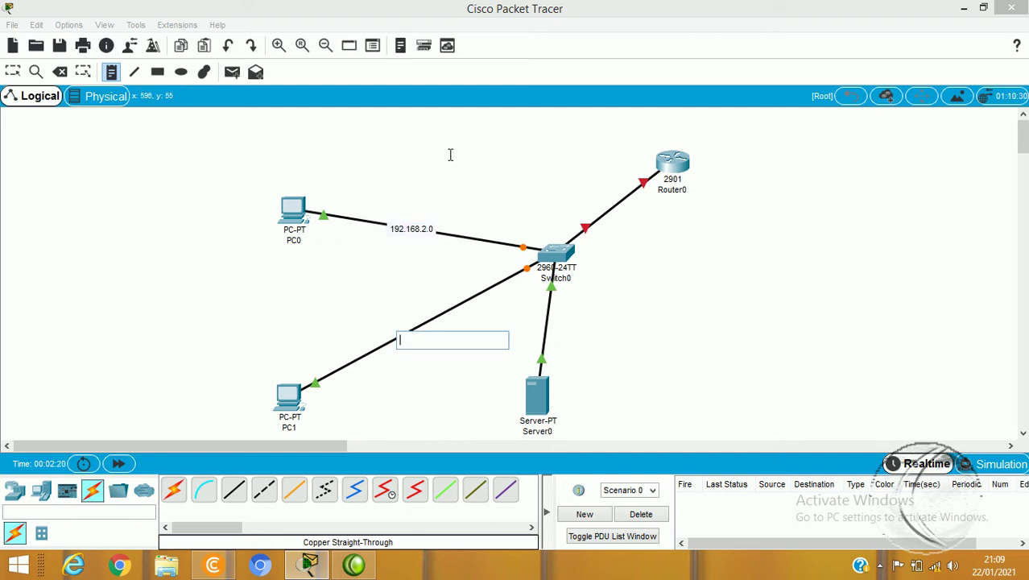
click(435, 229)
click(416, 230)
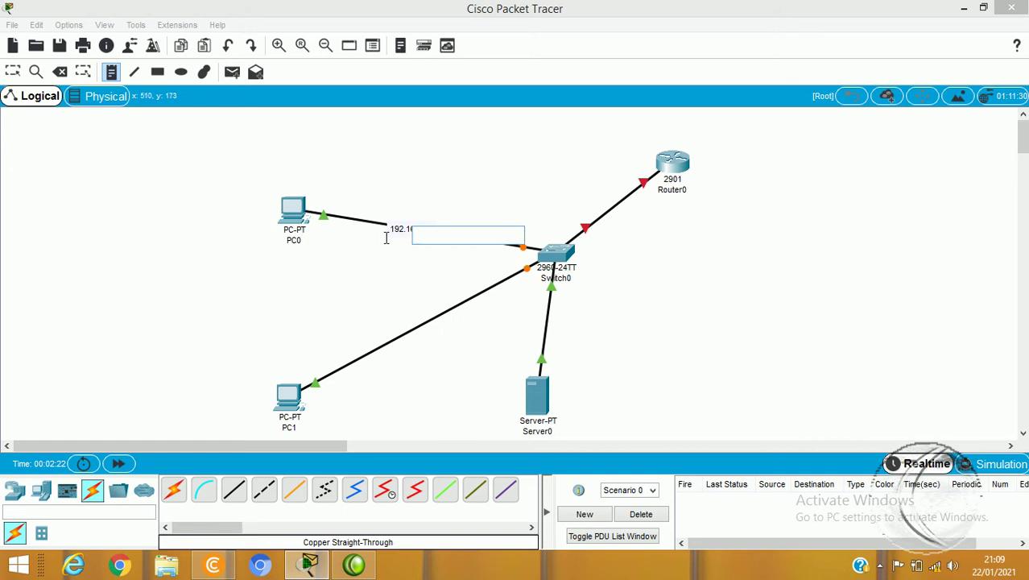
click(402, 336)
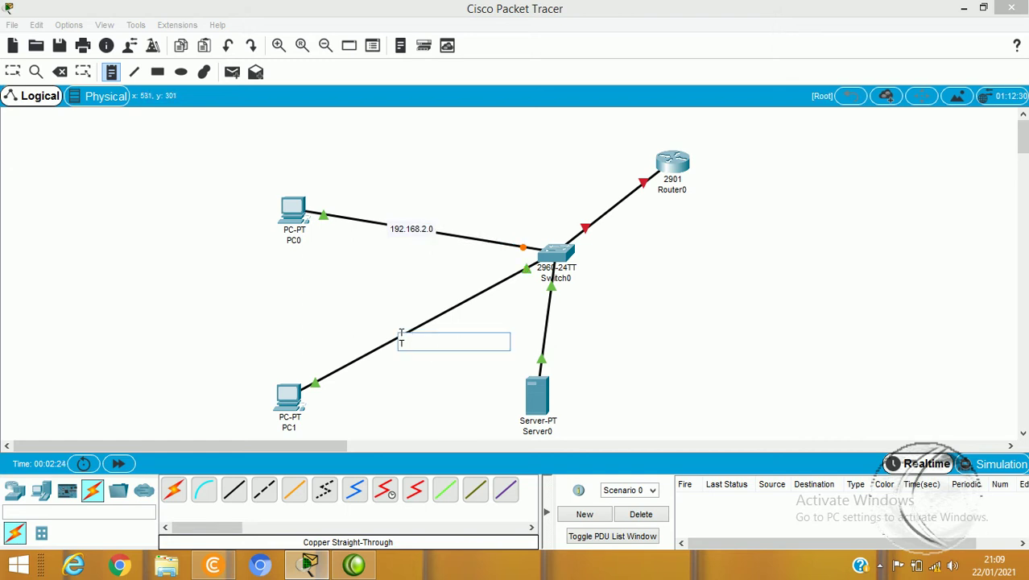
click(400, 333)
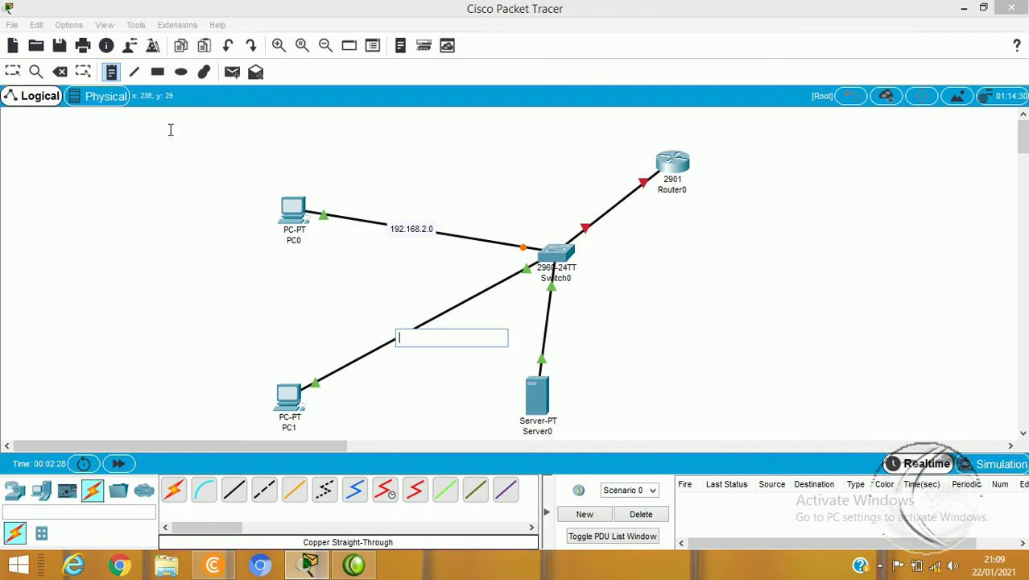
Move the network address note between the two PC links and extend its text to 192.168.2.0/24.
click(13, 72)
drag(417, 233, 420, 264)
double_click(433, 259)
click(437, 260)
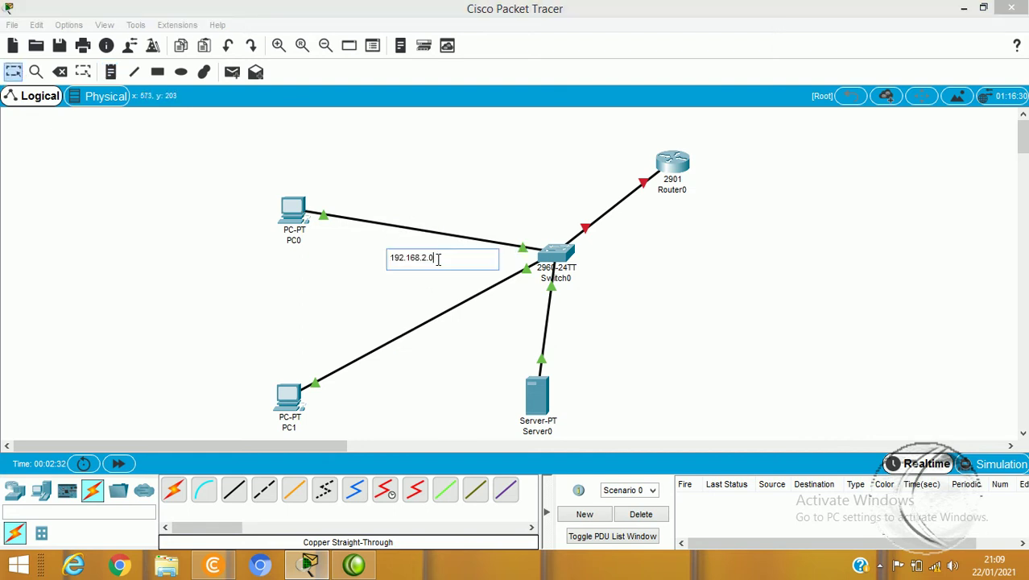
text(/24)
click(491, 179)
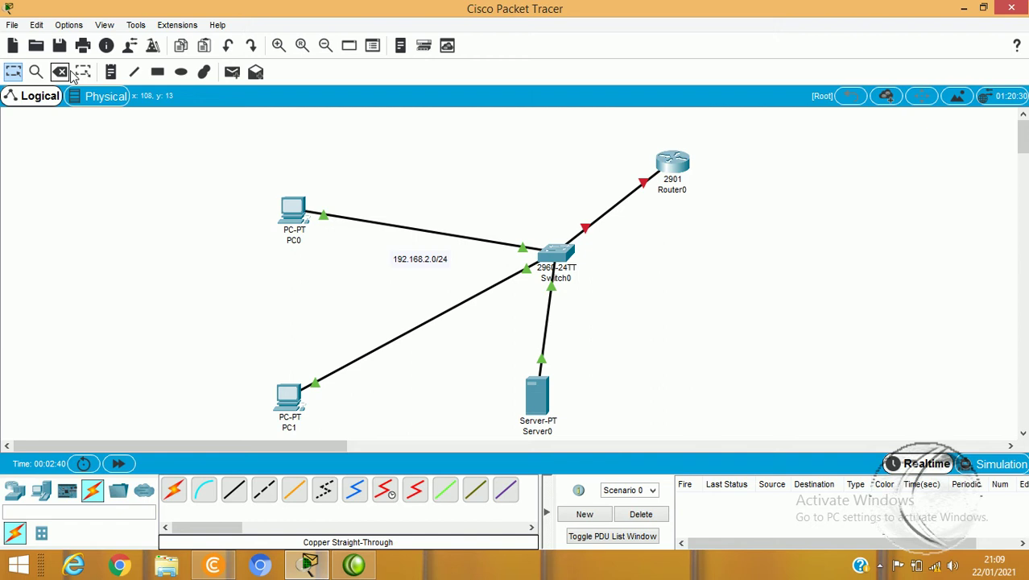
Place a note reading 192.168.2.254 beside Server0.
click(110, 71)
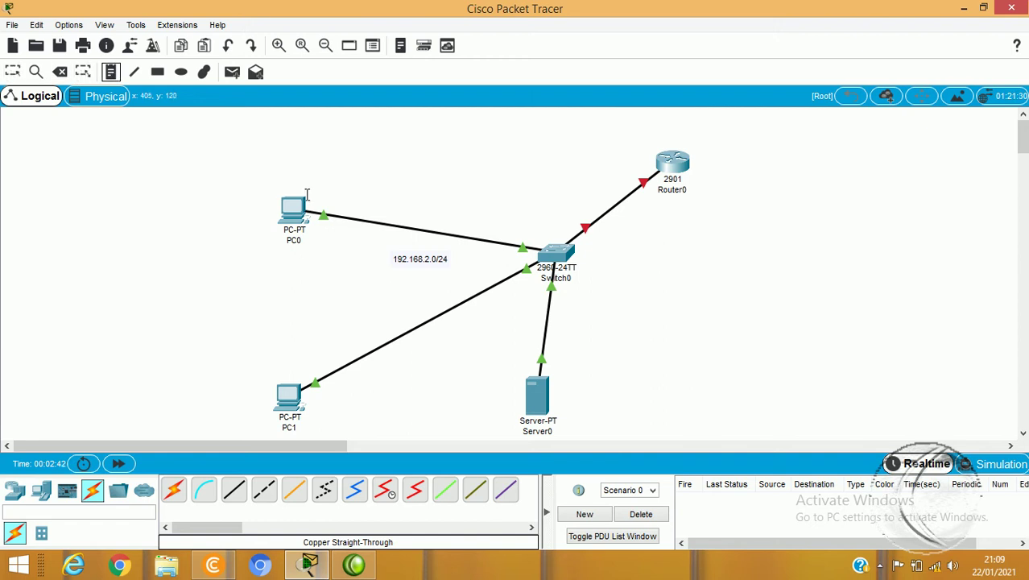
click(566, 407)
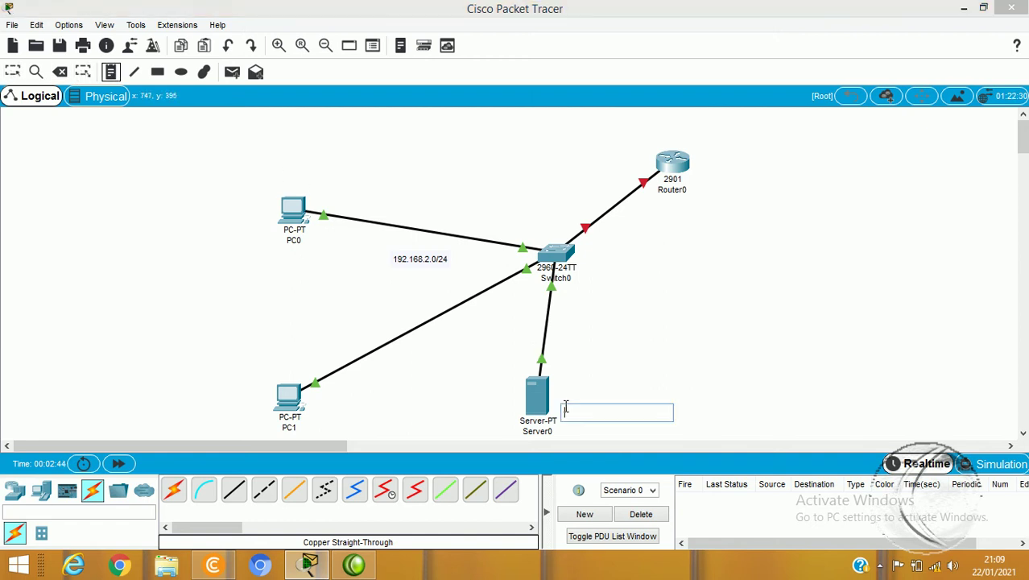
click(555, 400)
text(192.16)
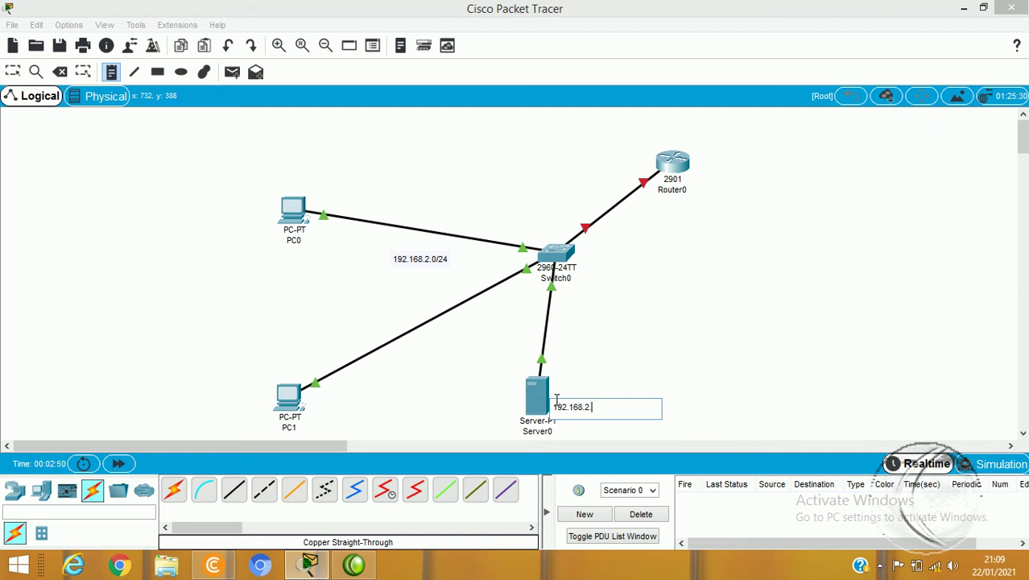
text(8.2.254)
Label PC1 with the note 192.168.2.2 and PC0 with the note 192.168.2.3.
click(309, 412)
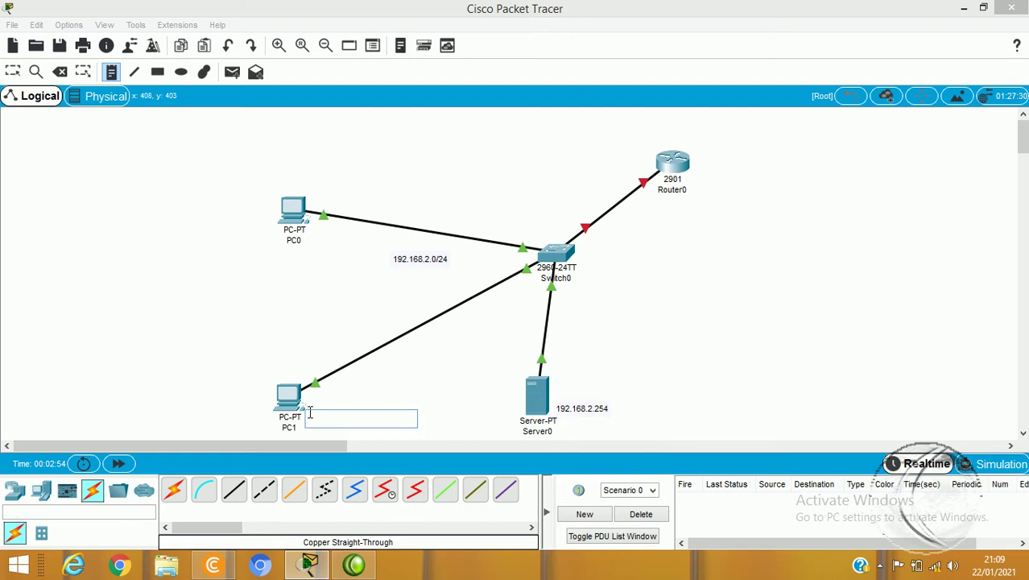
text(192.168.2.)
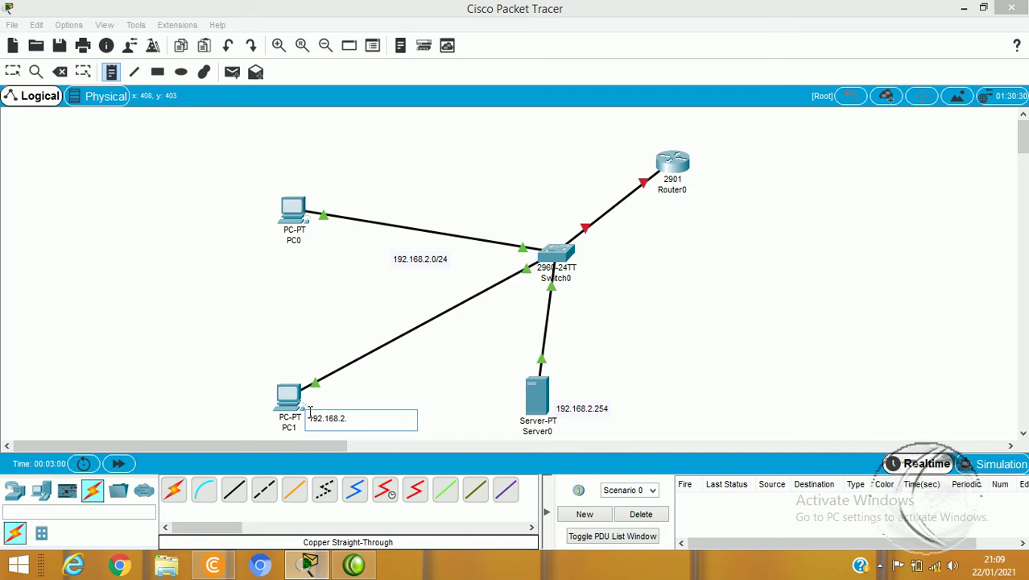
text(2)
click(311, 196)
text(192)
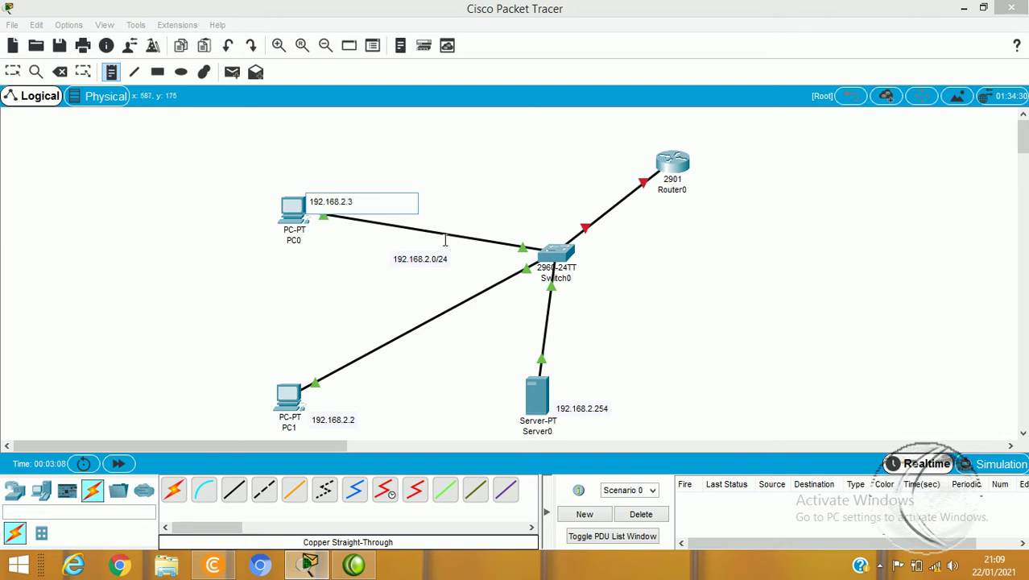
Place a note reading 192.168.2.1 beside Router0.
click(627, 140)
text(192.16)
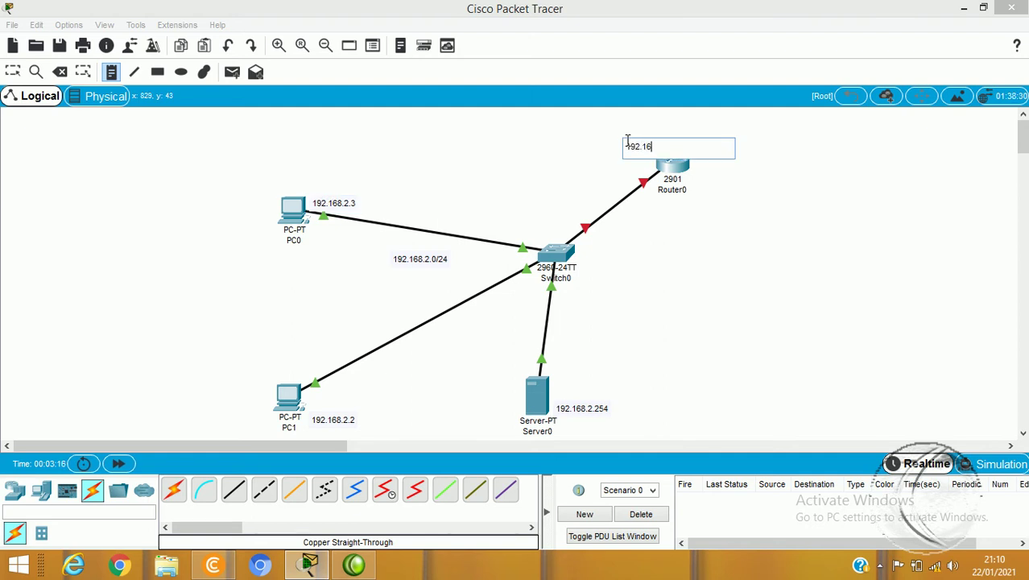
text(8.2.1)
click(723, 256)
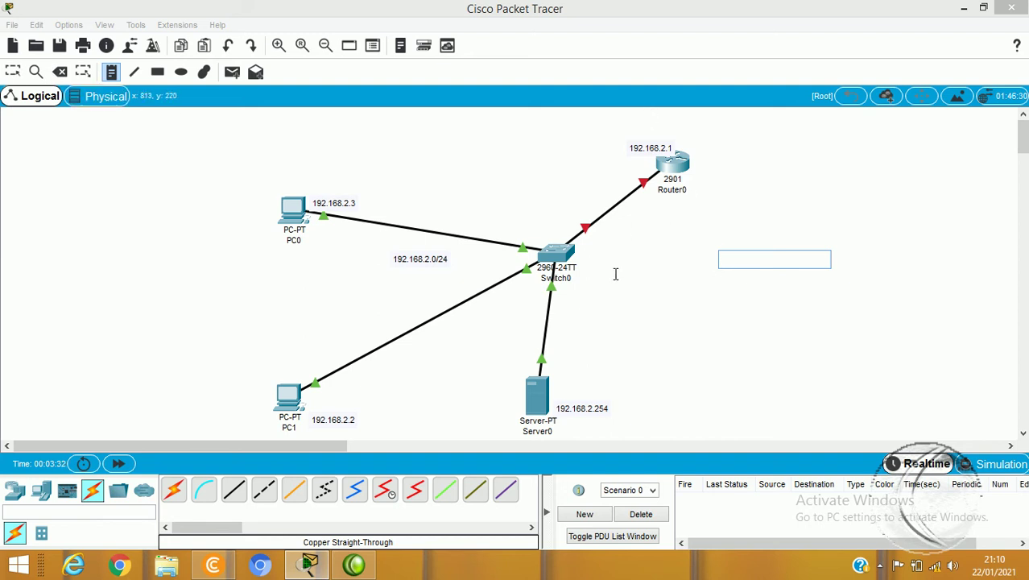
Decline the initial configuration dialog in Router0's command line and enter global configuration mode with en and conf t.
click(12, 71)
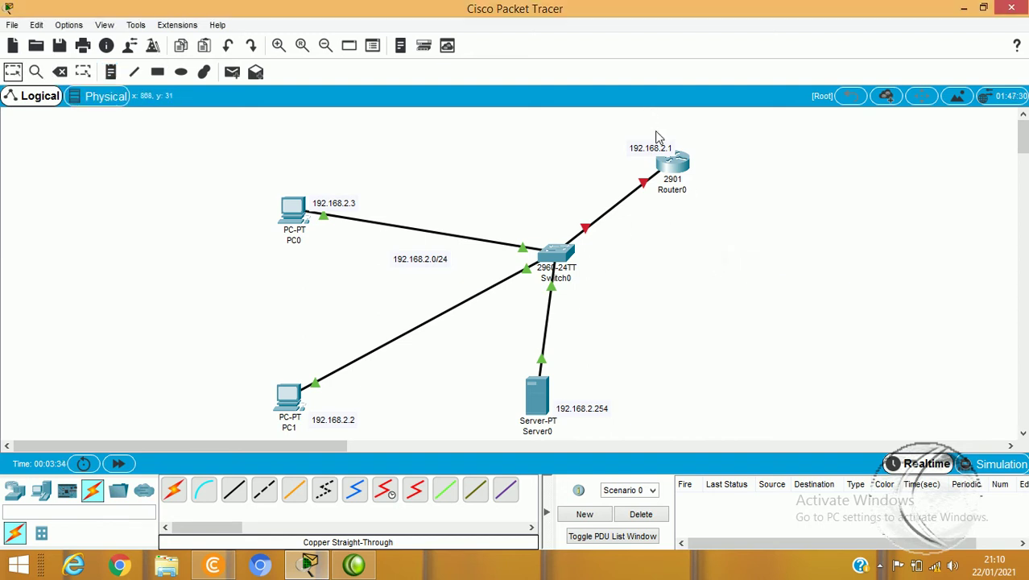
click(673, 165)
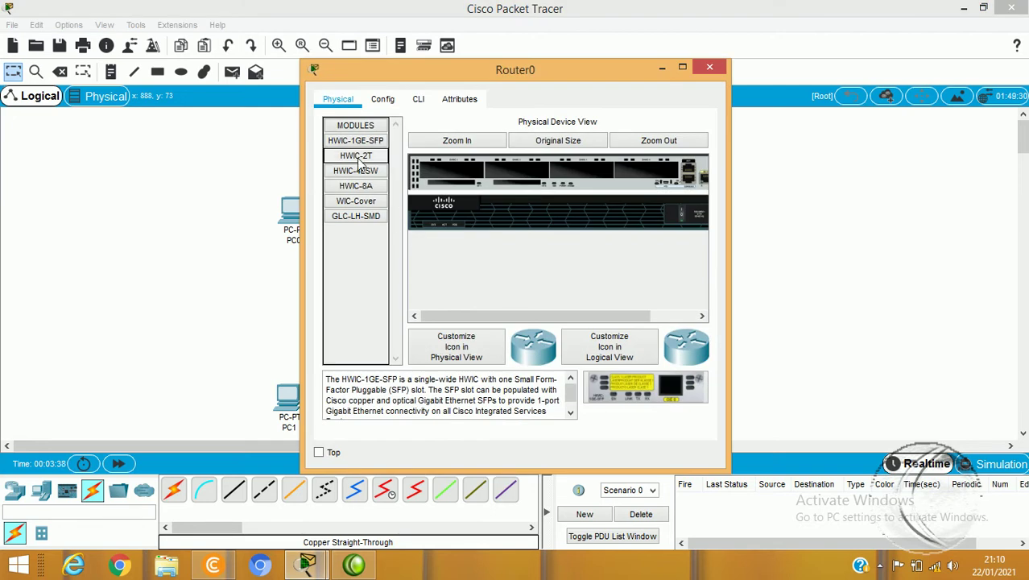
click(418, 98)
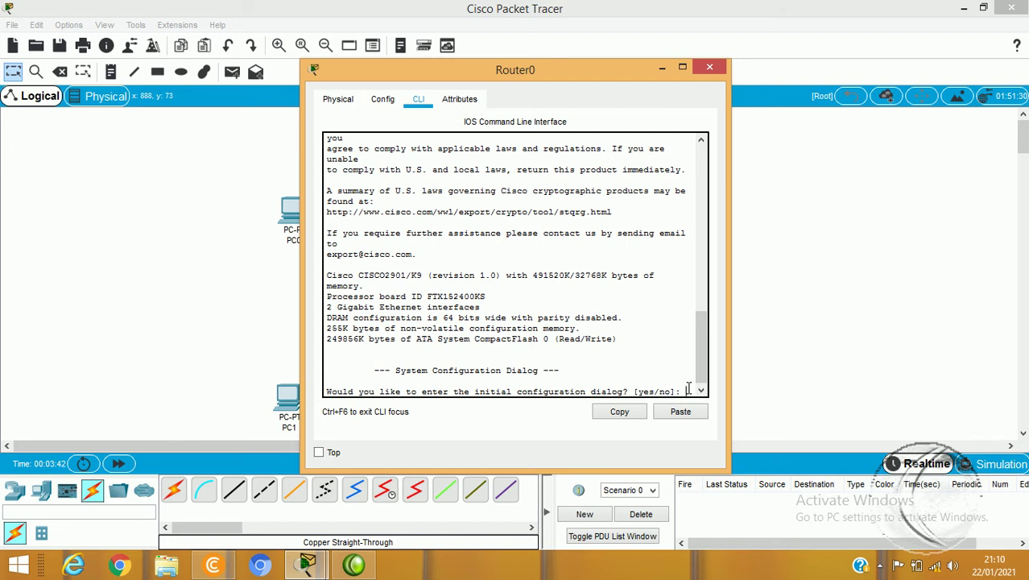
text(n)
key(Return)
key(Return)
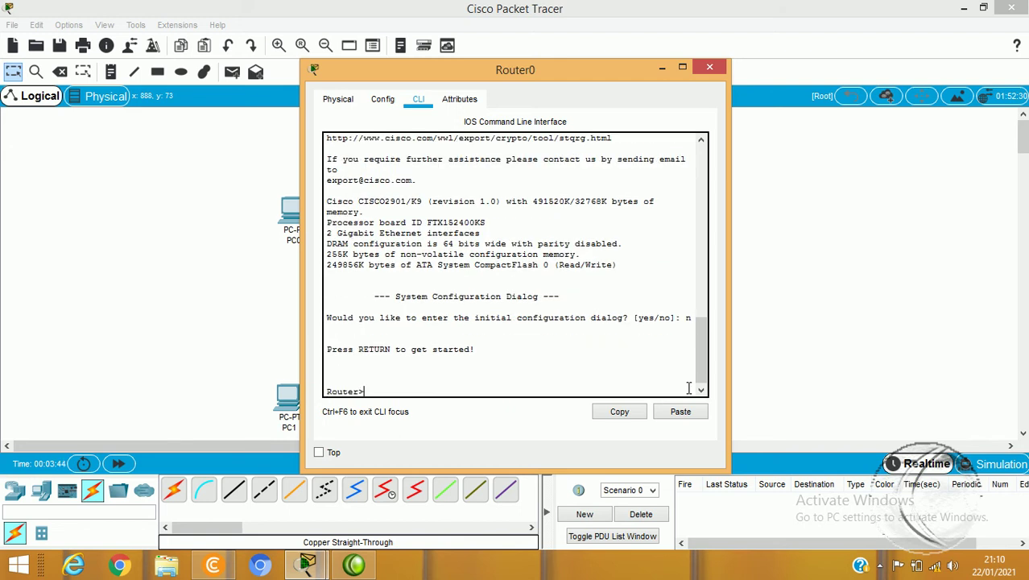
text(en)
key(Return)
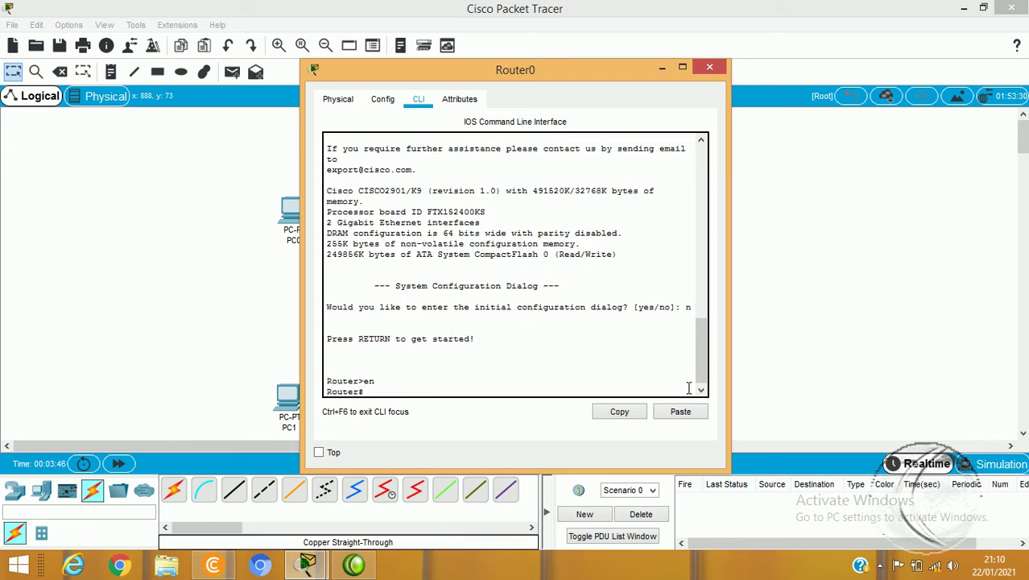
text(conf t)
key(Return)
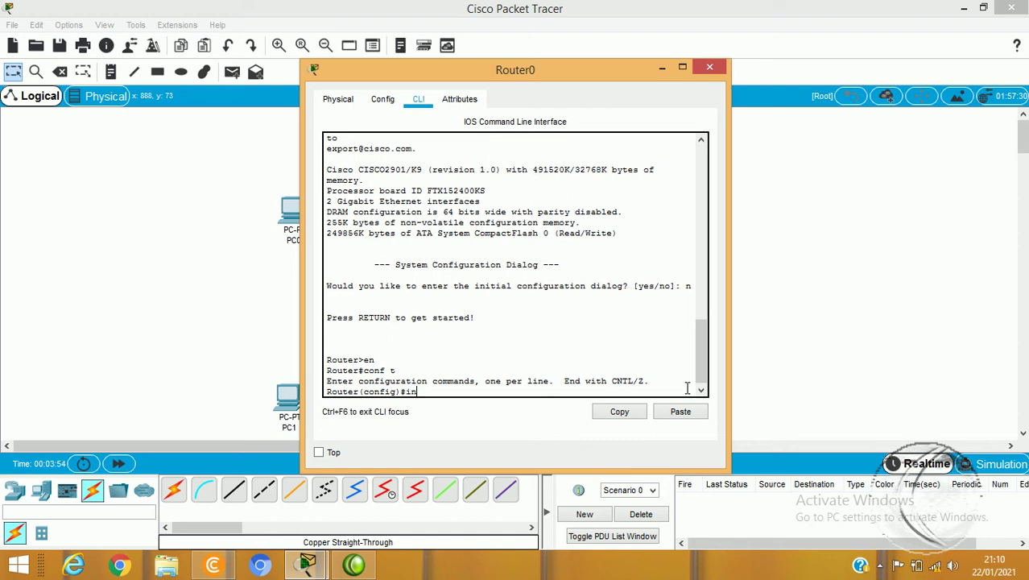
Assign IP address 192.168.2.1 with mask 255.255.255.0 to Router0's interface gigabitEthernet 0/0.
text(int)
key(Tab)
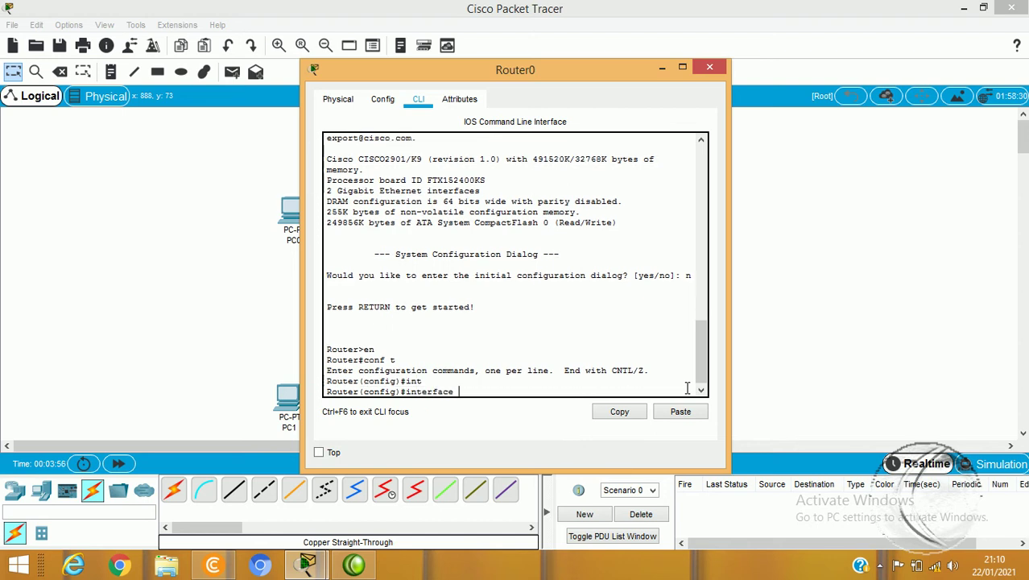
text(gi)
key(Tab)
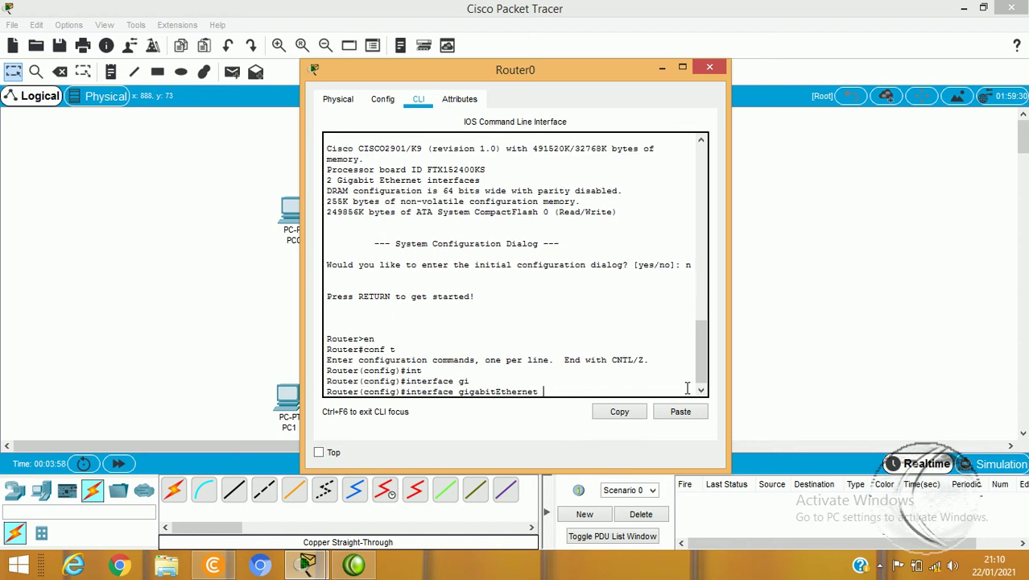
text(0/0)
key(Return)
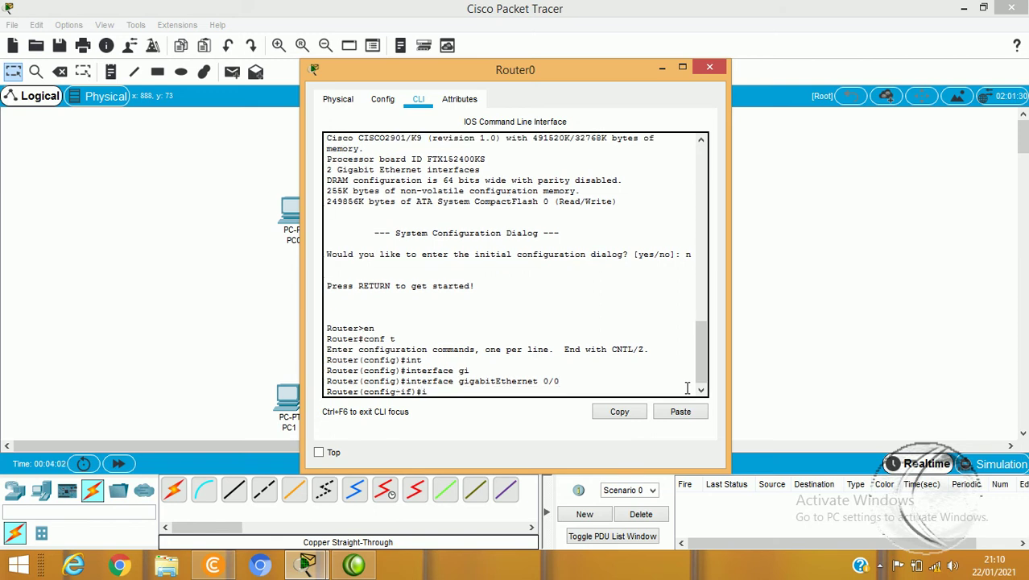
text(ip add)
key(Tab)
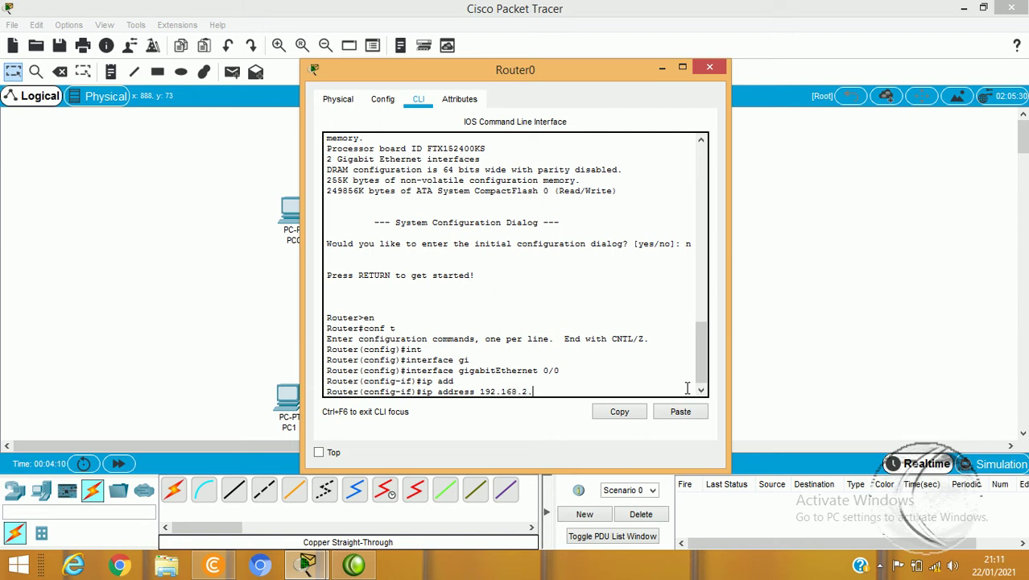
text(192.168.2.1 255.255.255.0)
key(Return)
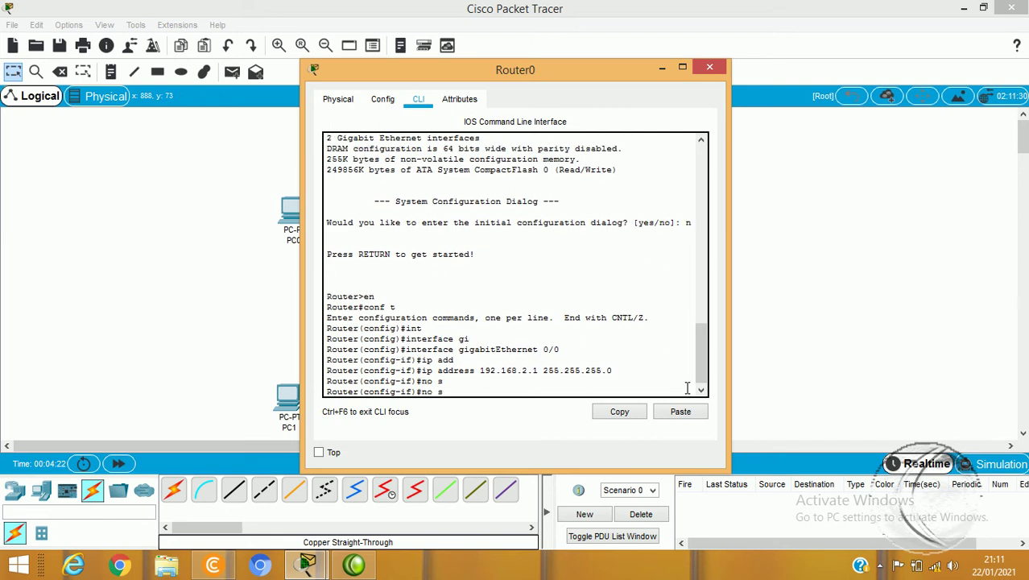
Enable the gigabitEthernet 0/0 interface with no shutdown and move the Router0 window aside to uncover the topology.
text(h)
key(Tab)
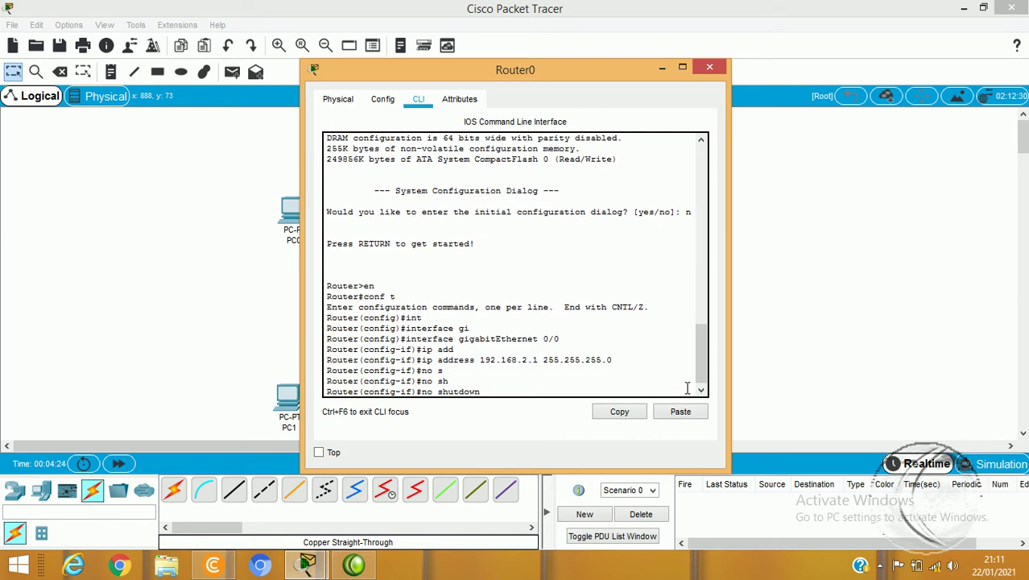
key(Return)
key(Return)
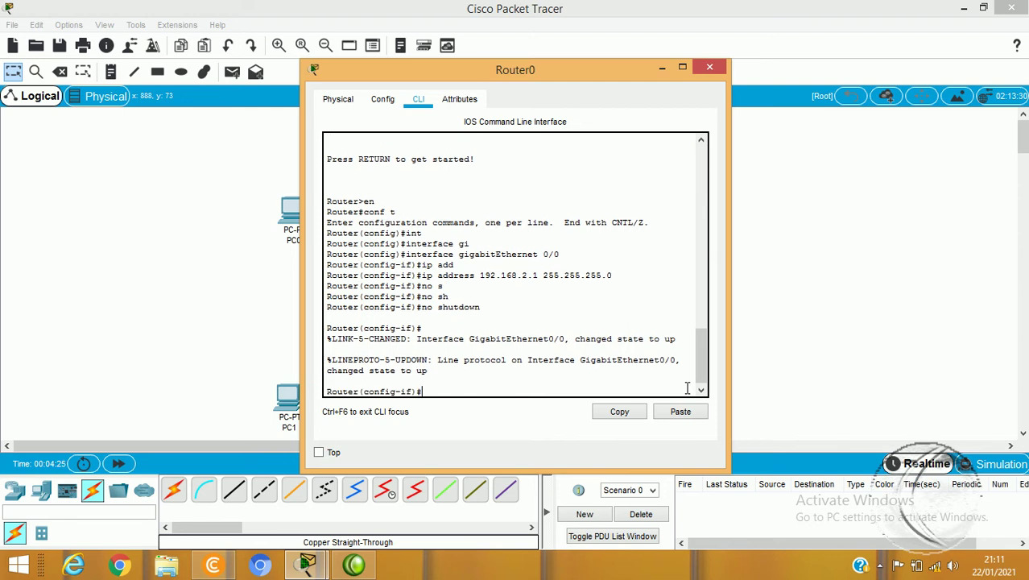
drag(561, 71, 947, 98)
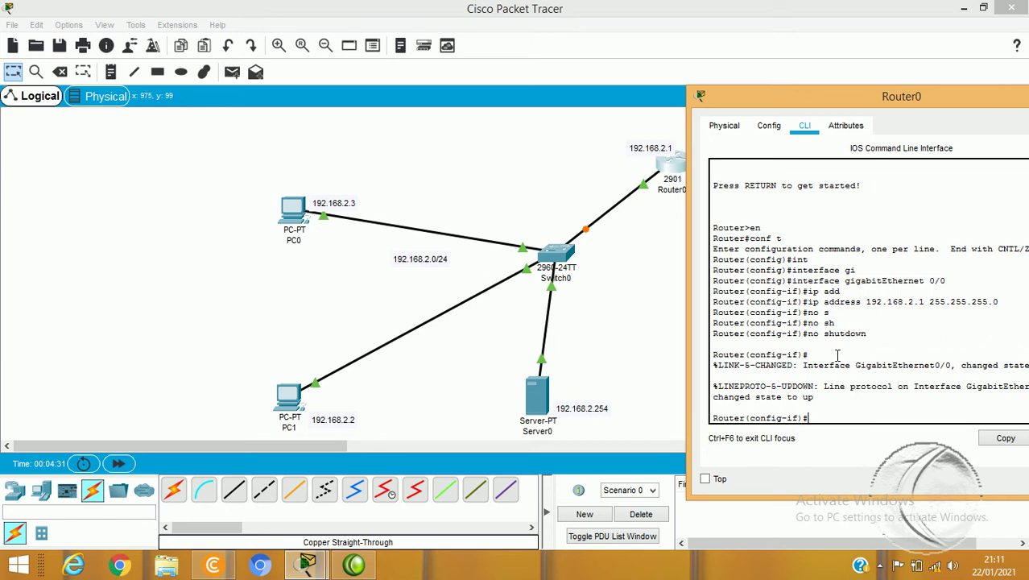
Exit interface configuration mode and set the router's hostname to R_UTAMA.
text(hos)
key(Tab)
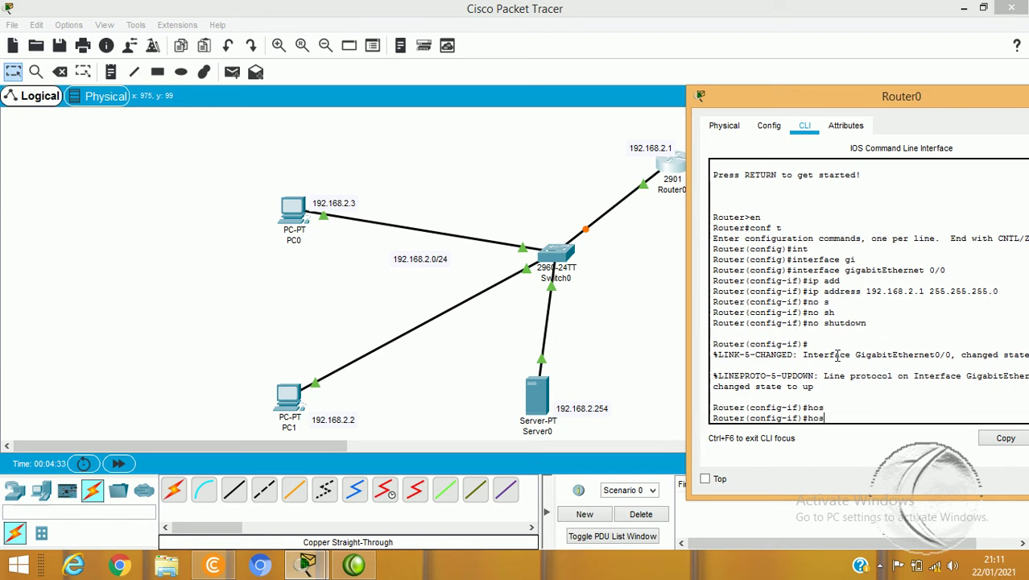
key(BackSpace)
key(BackSpace)
key(BackSpace)
text(ex)
key(Return)
text(hos)
key(Tab)
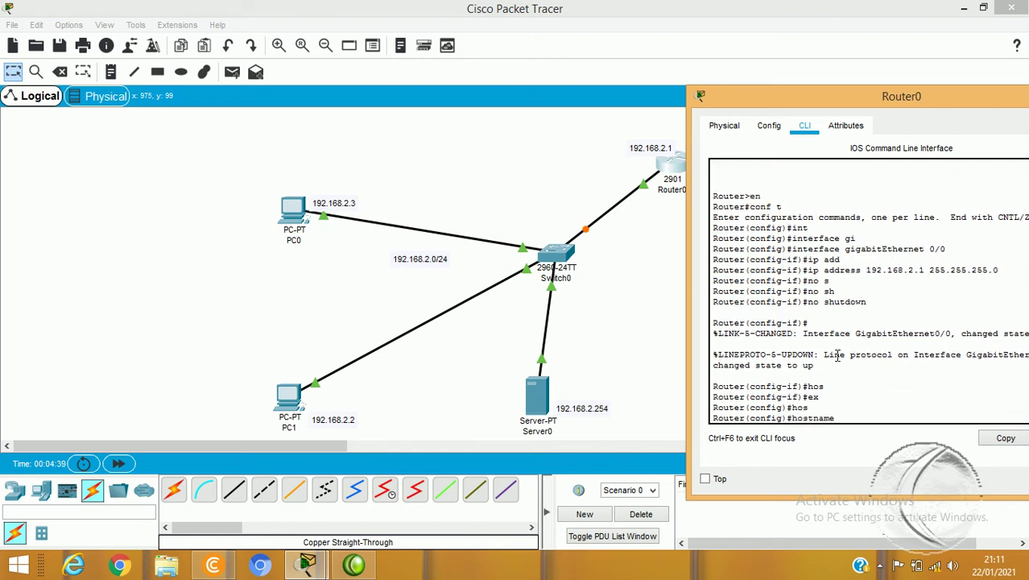
text(R_UTAMA)
key(Return)
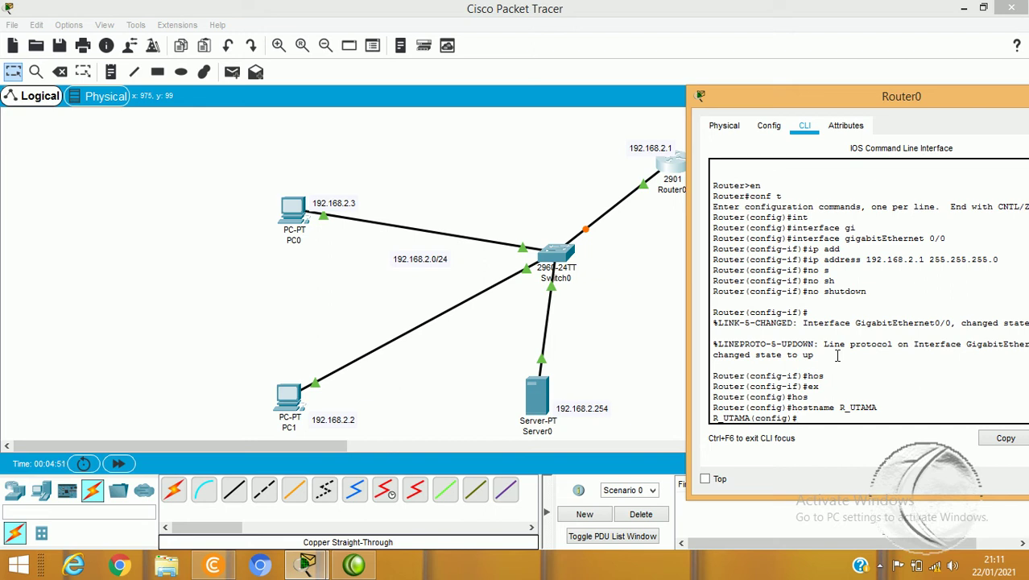
Exit to privileged mode and list the sources available for the copy command.
text(ex)
key(Return)
key(Return)
text(cop)
key(Tab)
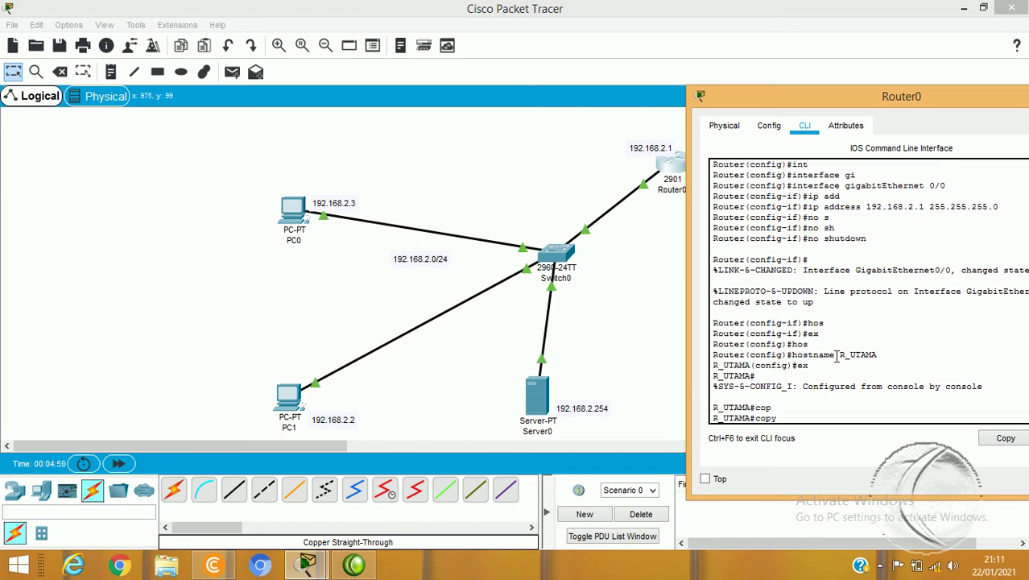
text(a)
key(Tab)
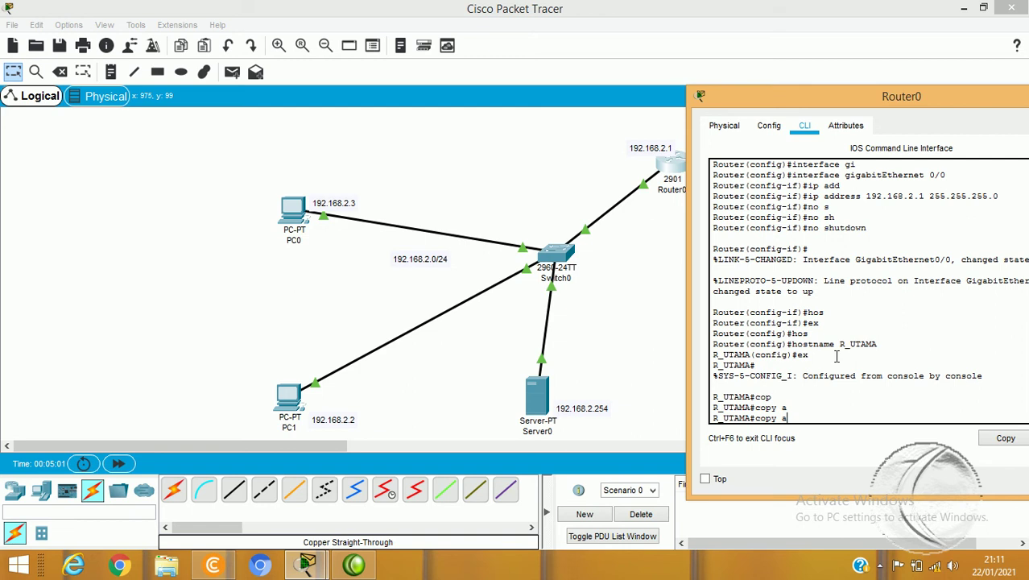
text(se)
key(Tab)
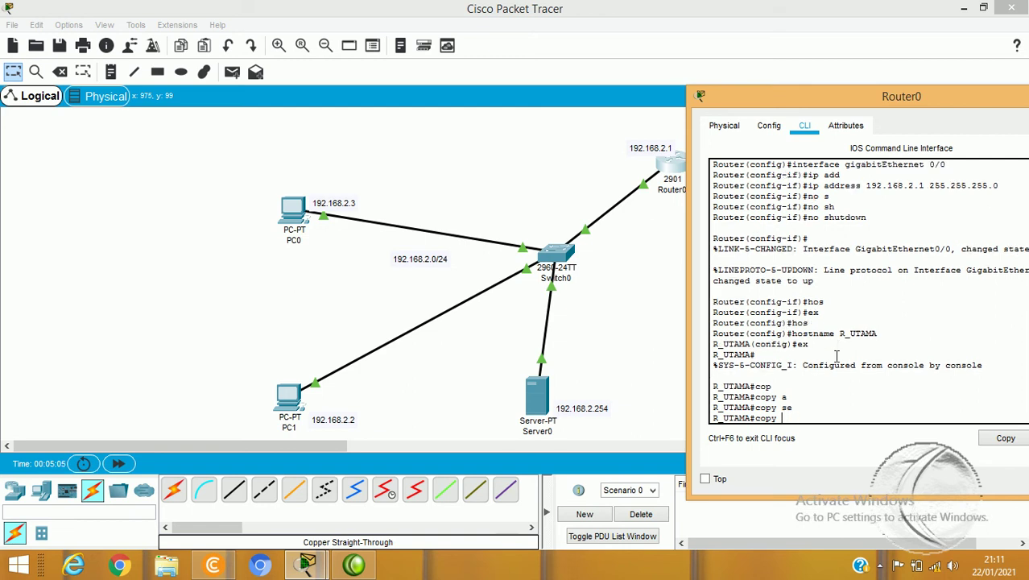
text(?)
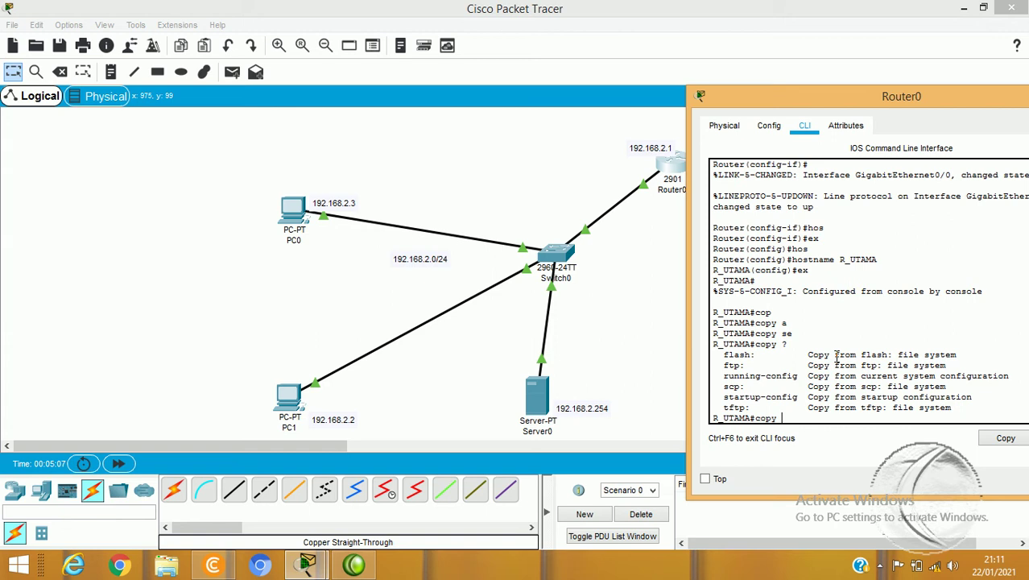
Copy running-config to startup-config with the default destination filename, and exit the router's command session.
text(run)
key(Tab)
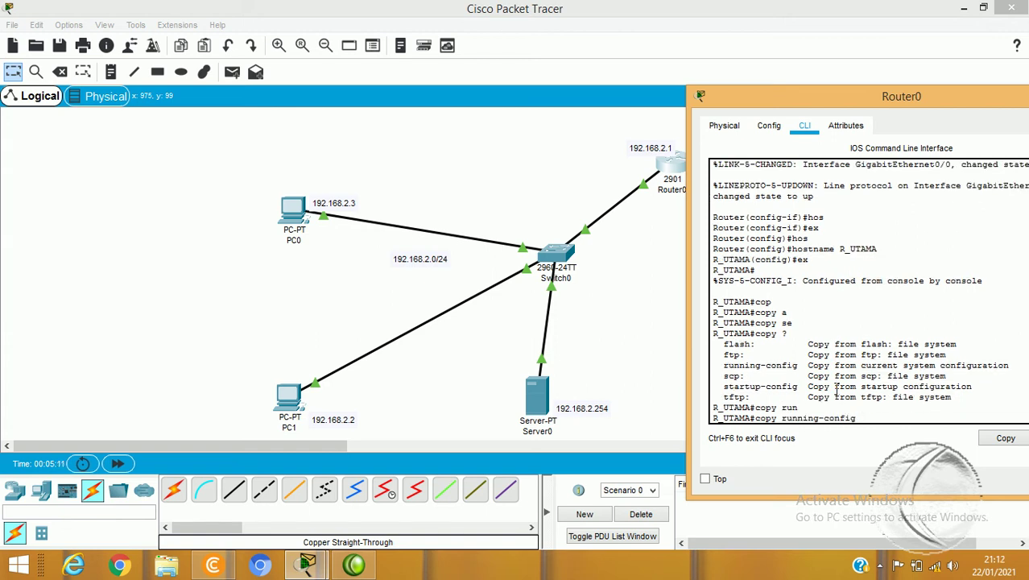
text(st)
key(Tab)
key(Return)
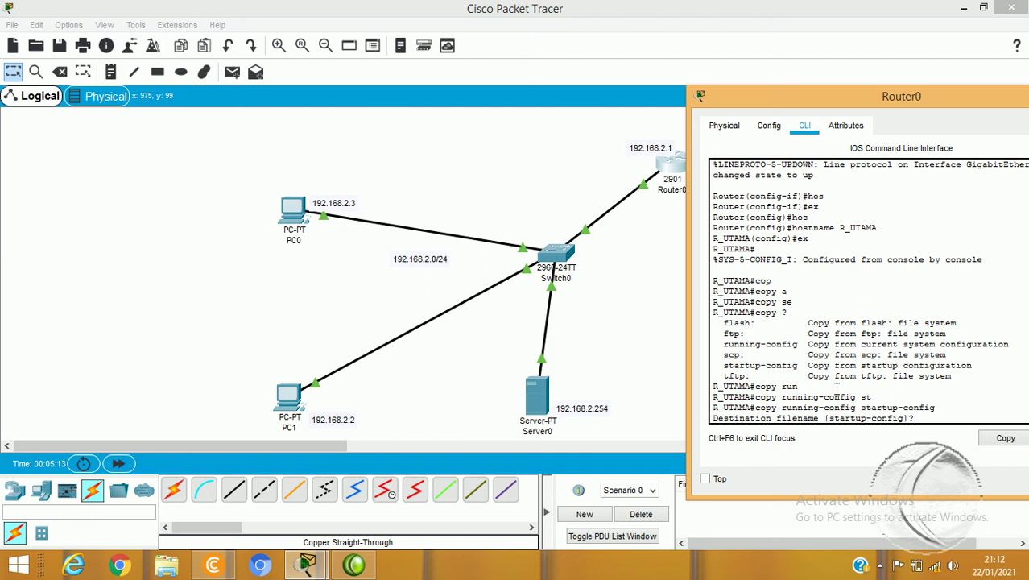
key(Return)
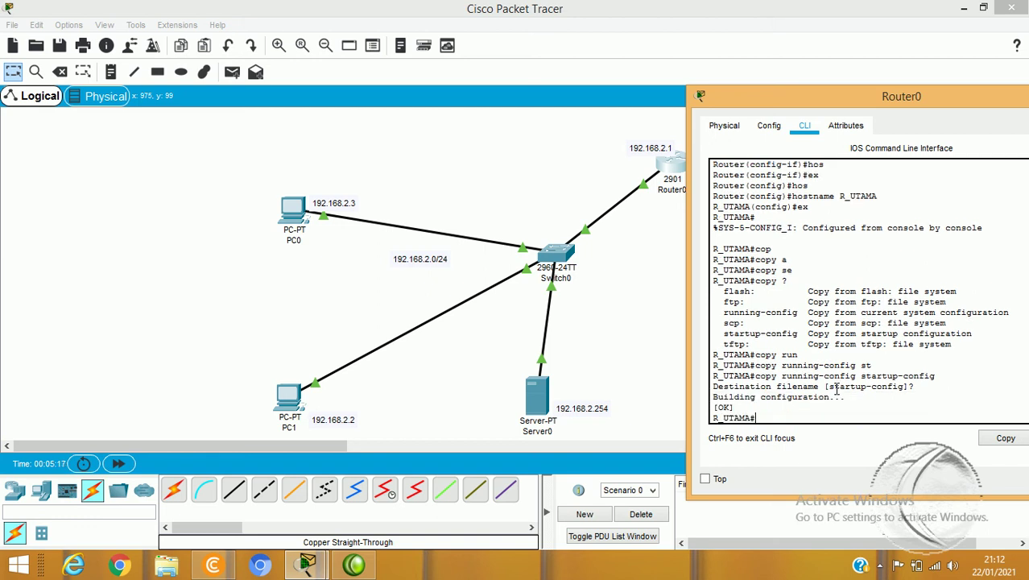
text(e)
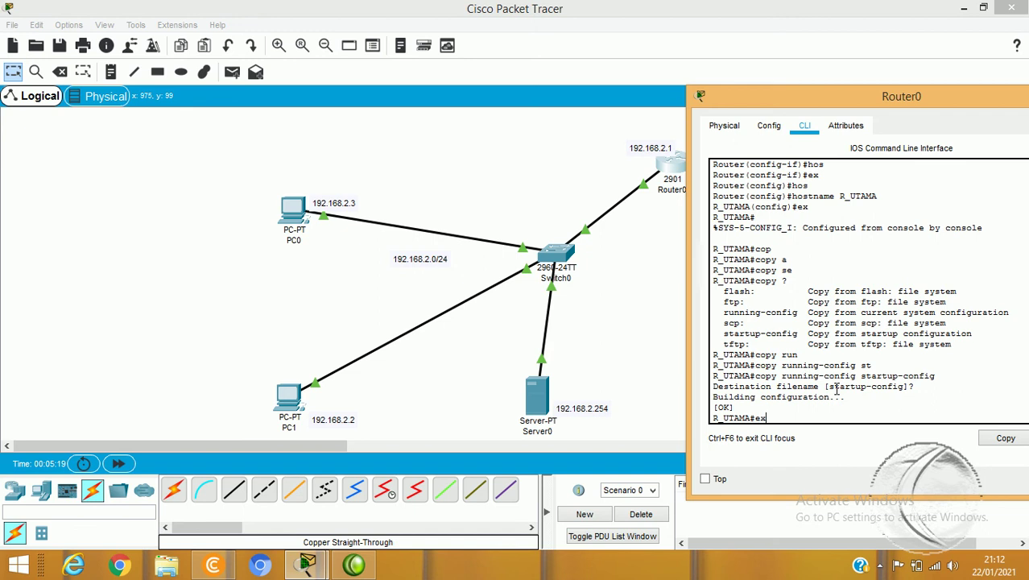
text(x)
key(Return)
Give PC0 the static IPv4 address 192.168.2.3 with subnet mask 255.255.255.0 in its IP configuration.
click(287, 208)
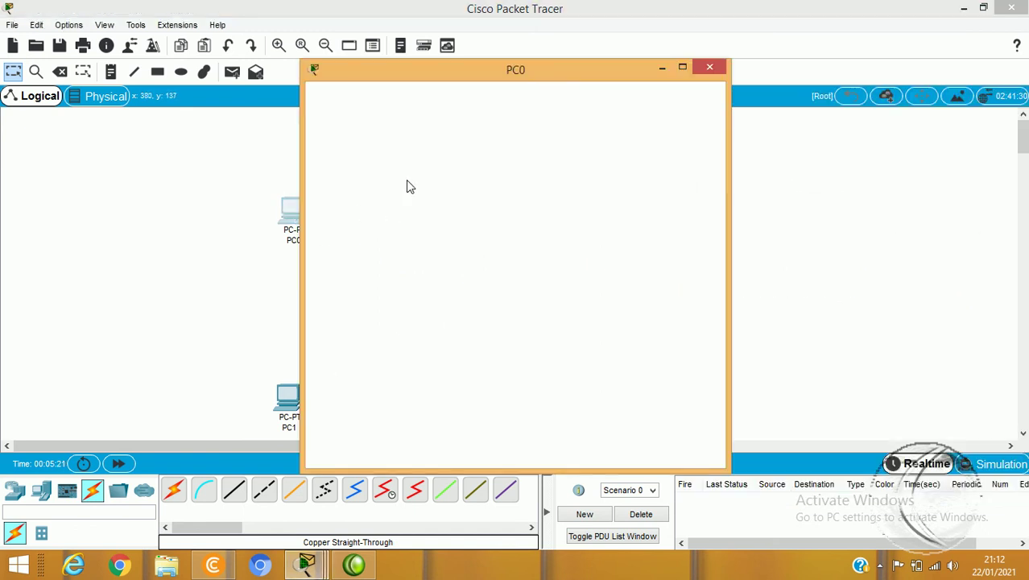
click(427, 98)
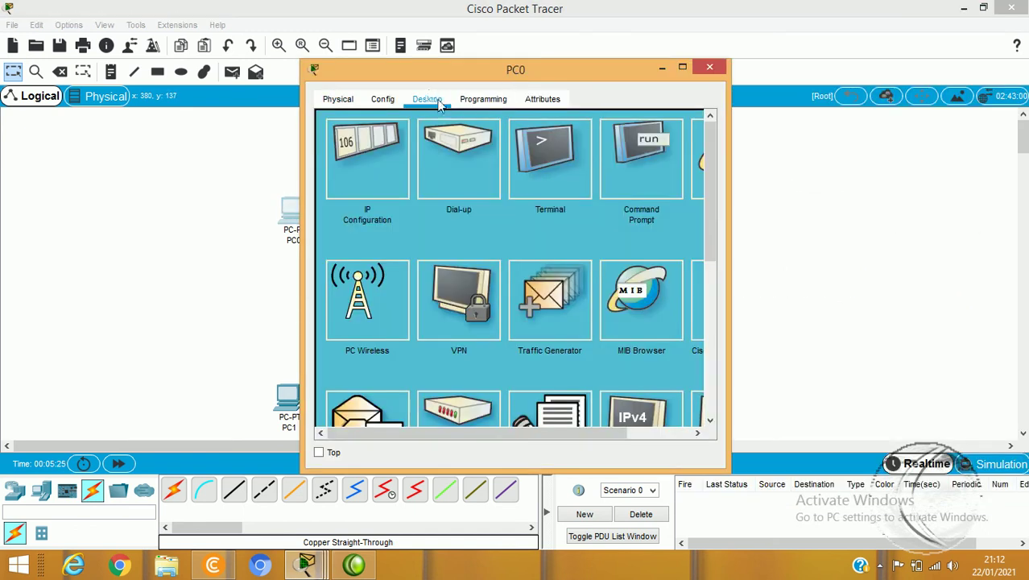
click(378, 163)
click(463, 208)
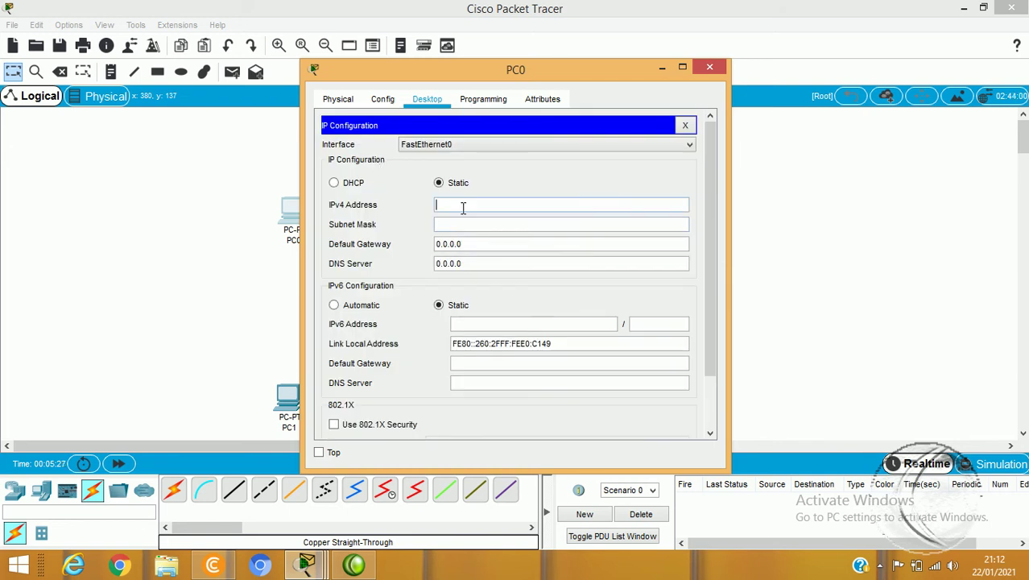
text(192)
text(.168)
text(.2.)
text(3)
click(457, 228)
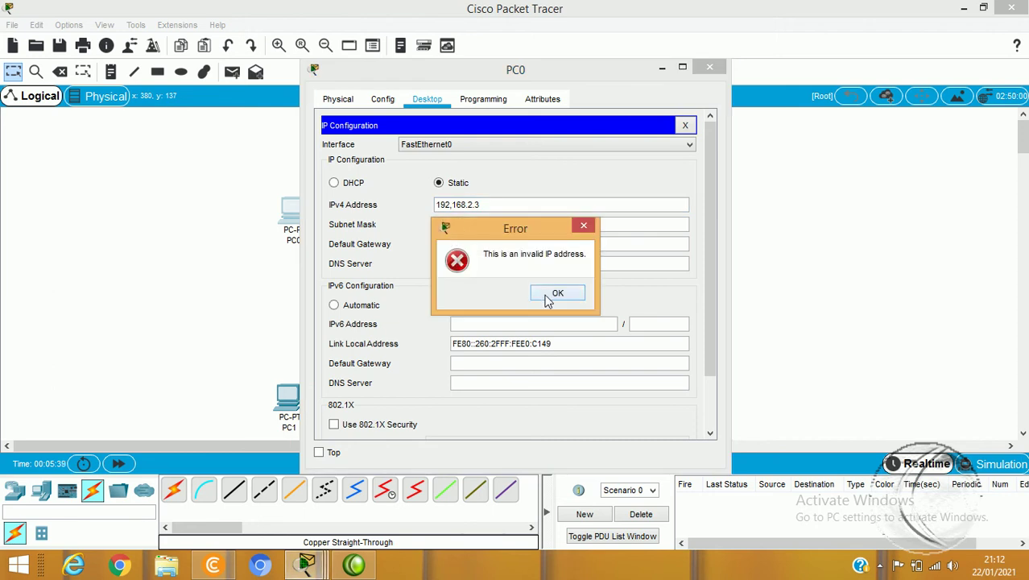
click(556, 293)
click(486, 207)
text(192.1)
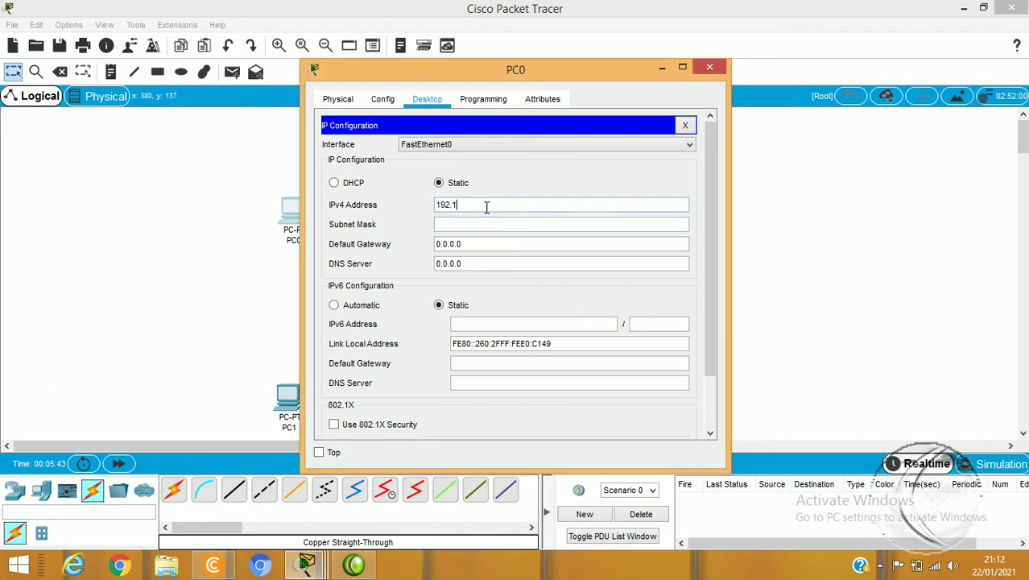
text(68.2.3)
click(475, 223)
Set PC0's default gateway to 192.168.2.1 and its DNS server to 192.168.2.254, and close the IP configuration.
drag(475, 241, 413, 241)
text(192.)
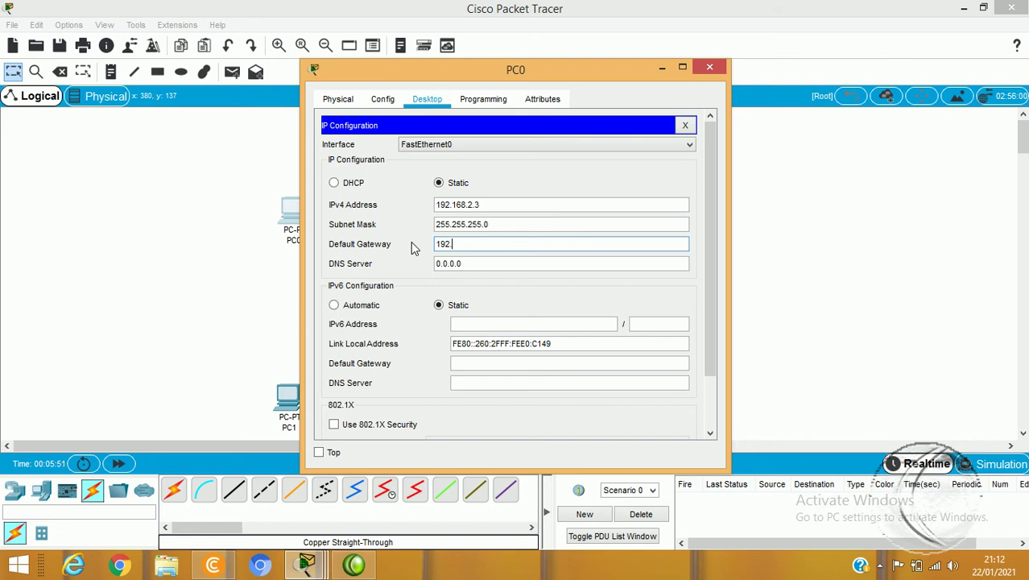
text(168.2.1)
drag(470, 267, 422, 270)
text(192.168.2)
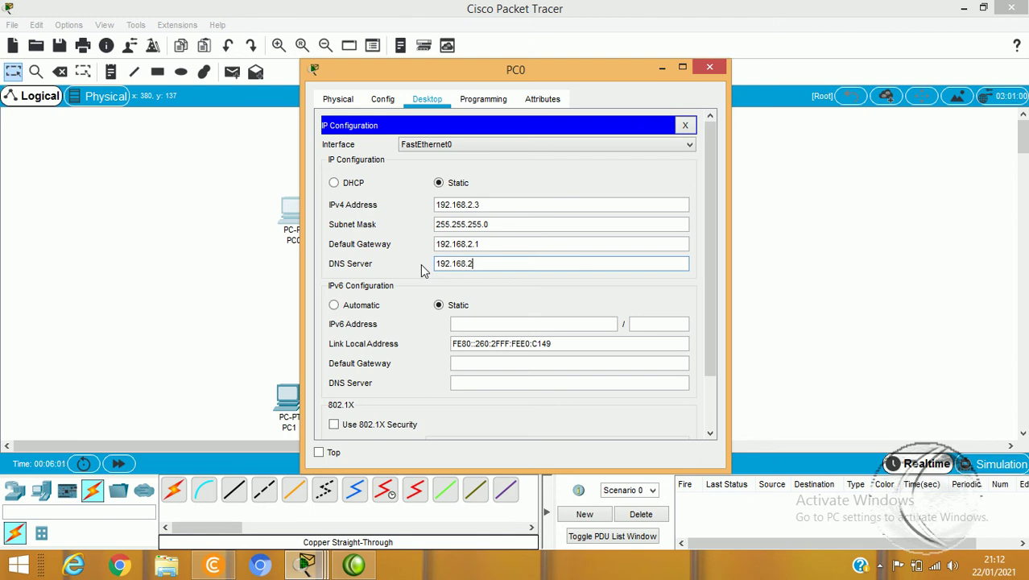
text(.254)
click(685, 127)
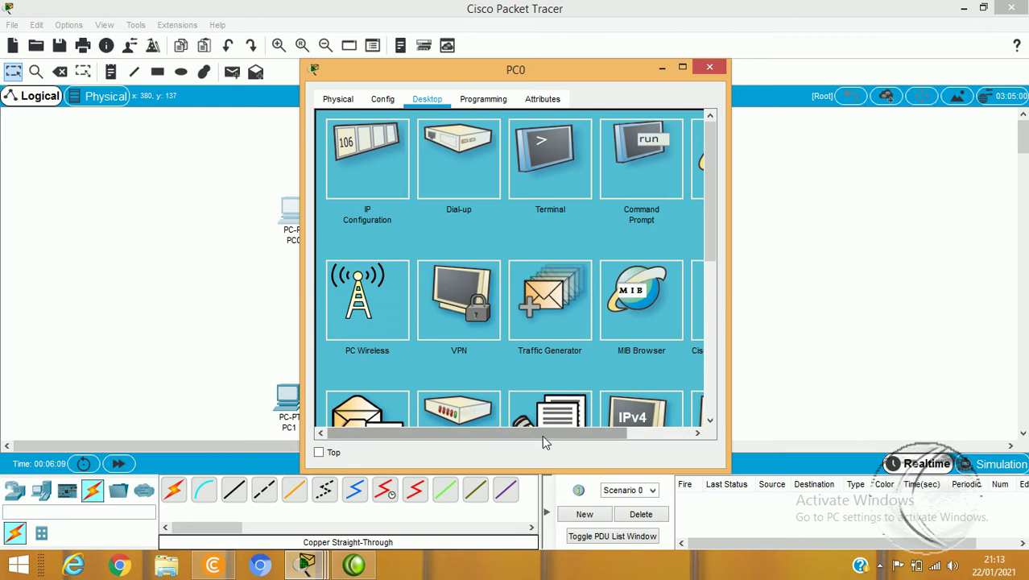
Ping the router at 192.168.2.1 from PC0's command prompt, stop the ping, and close PC0's window.
drag(542, 434, 597, 436)
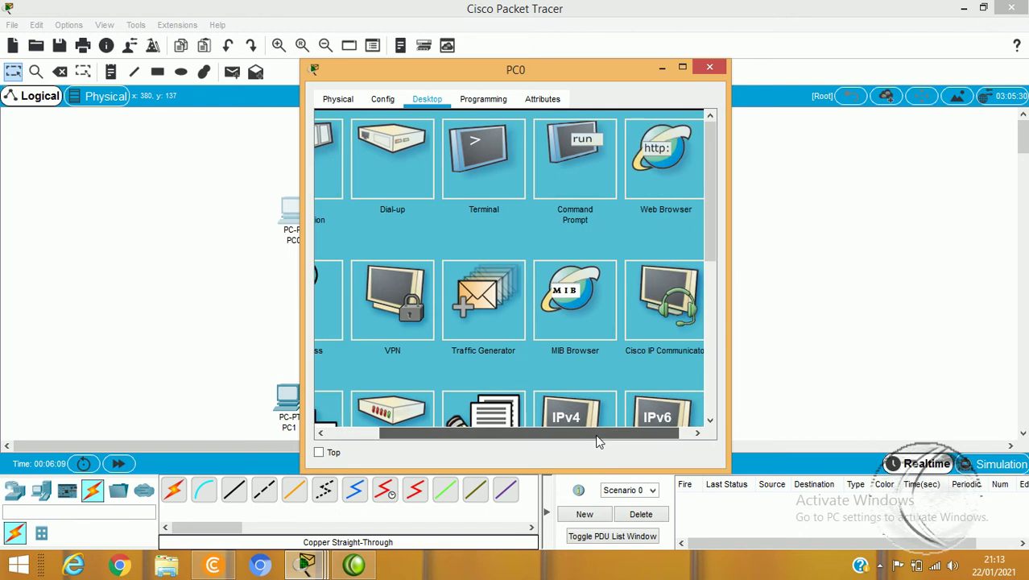
click(553, 160)
text(p)
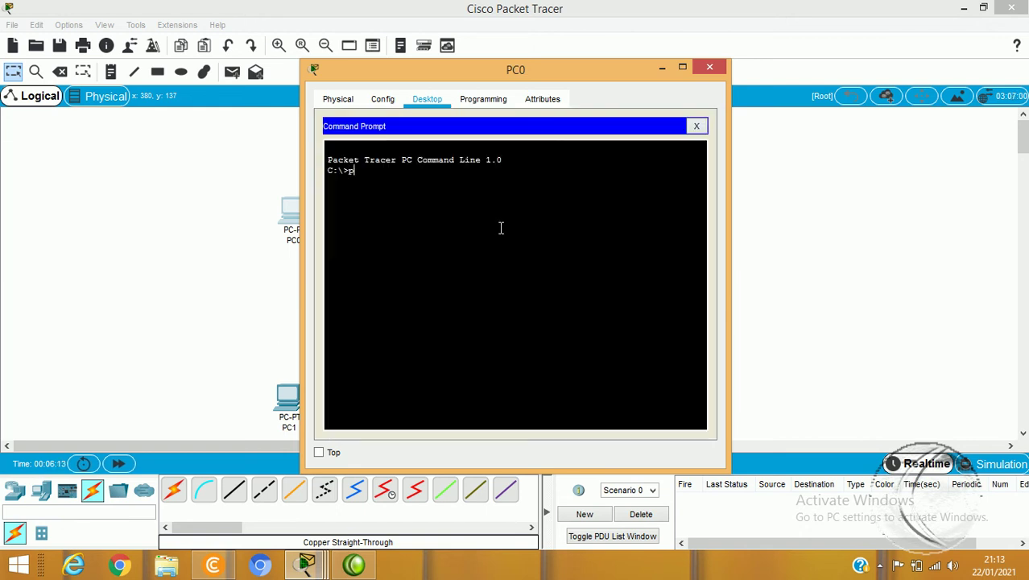
text(ing 192.168.2.1)
key(Return)
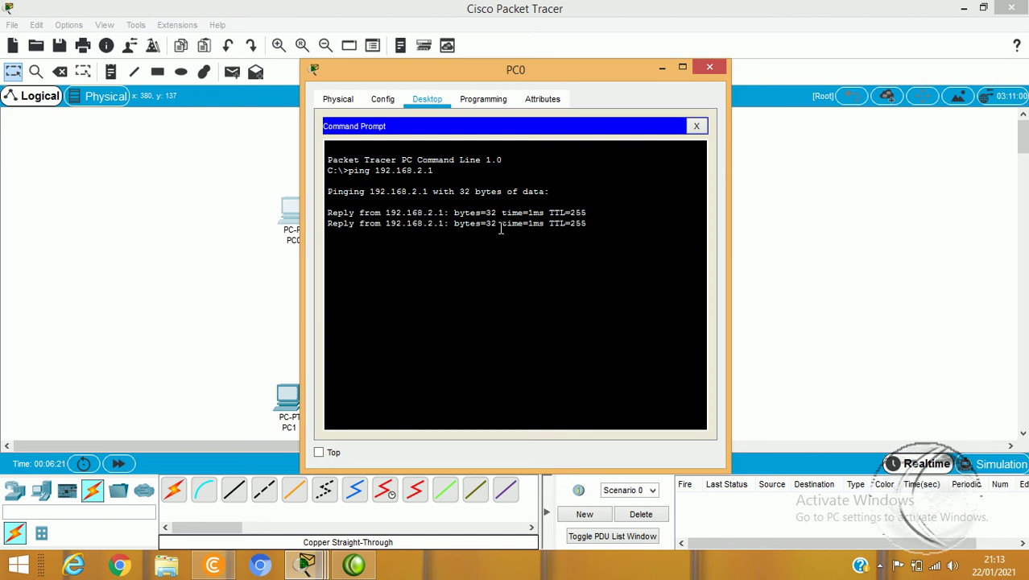
key(ctrl+c)
drag(570, 73, 751, 233)
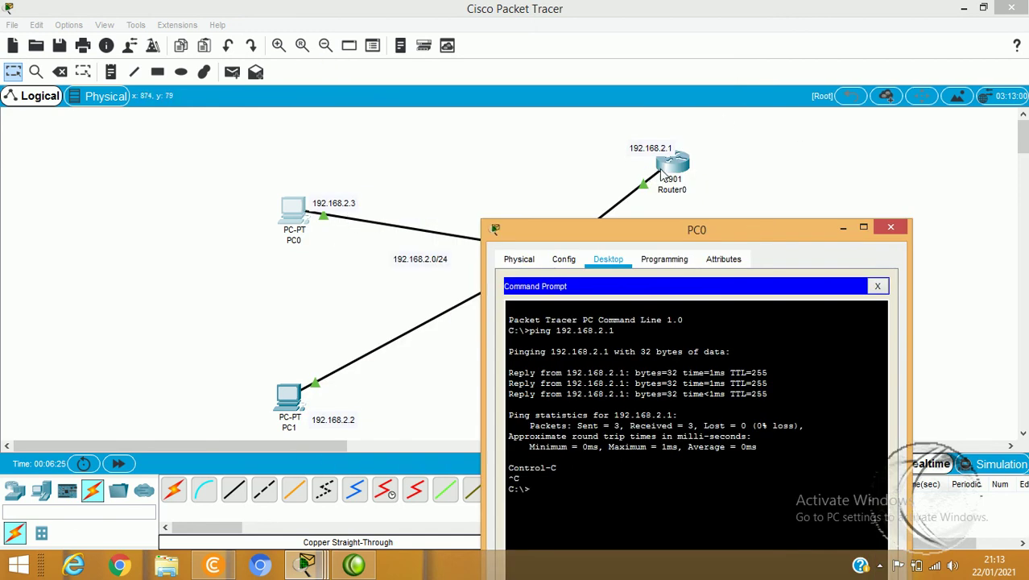
click(877, 286)
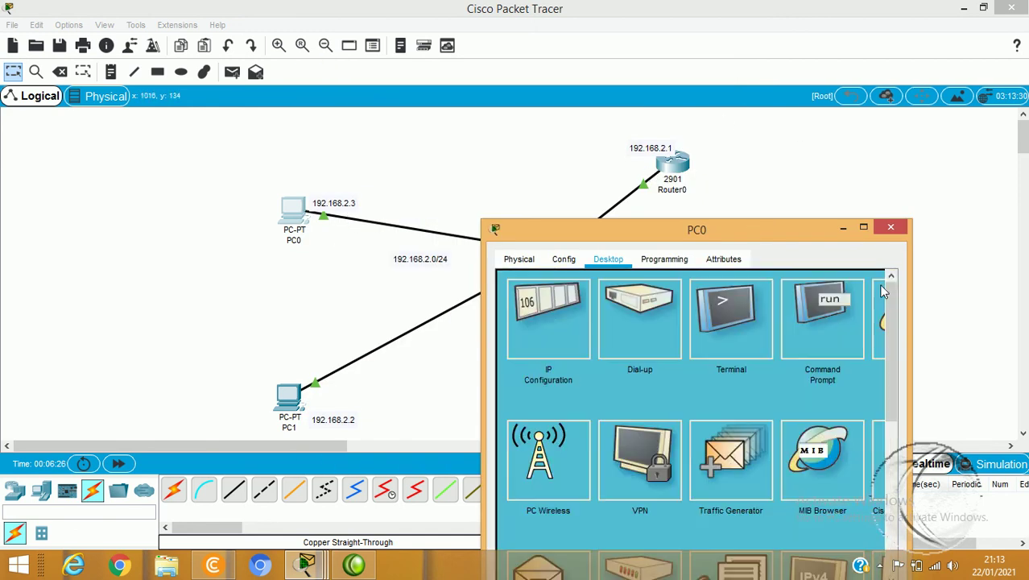
click(889, 228)
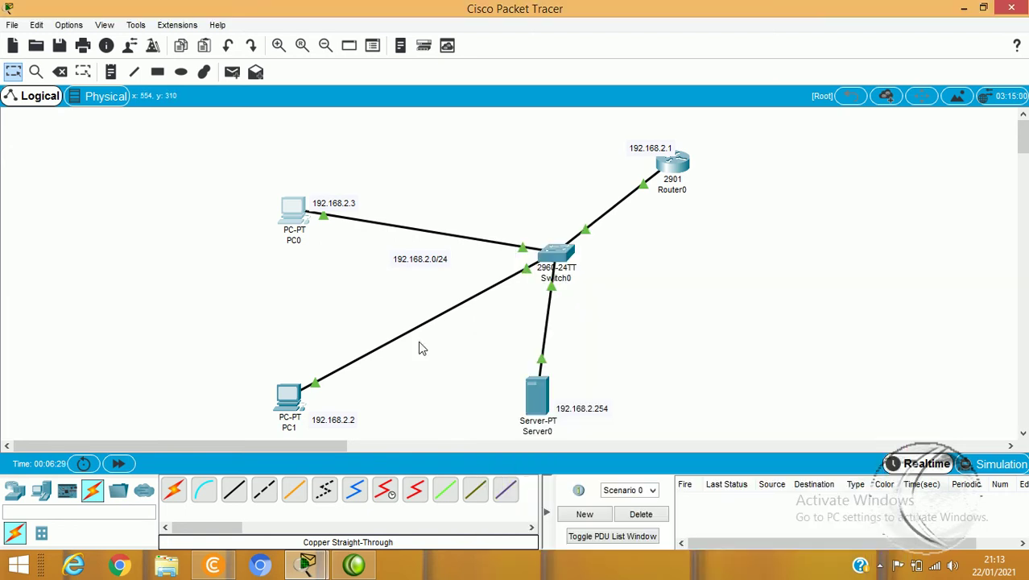
Give PC1 the static IPv4 address 192.168.2.2 with subnet mask 255.255.255.0 in its IP configuration.
click(295, 403)
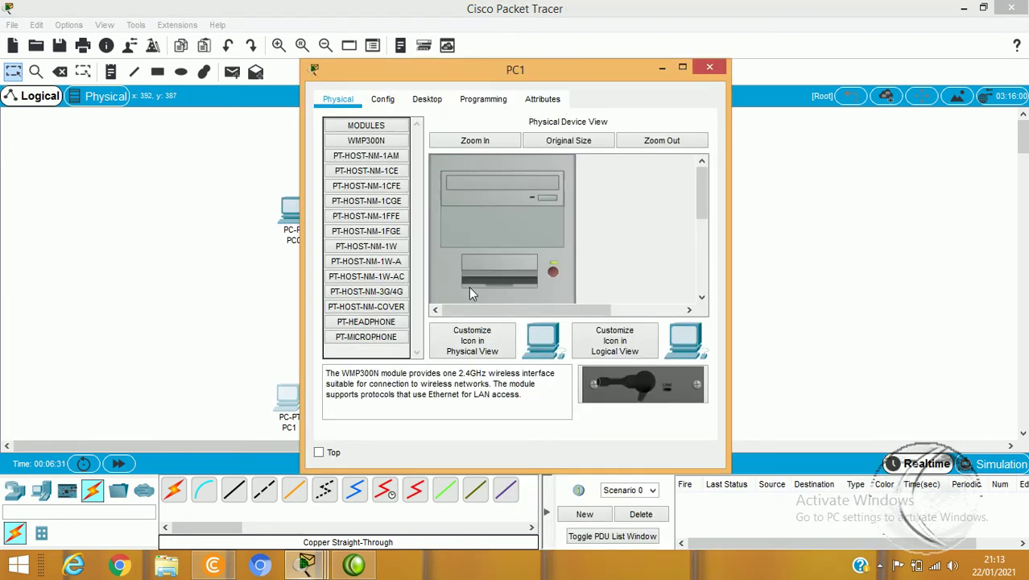
click(382, 99)
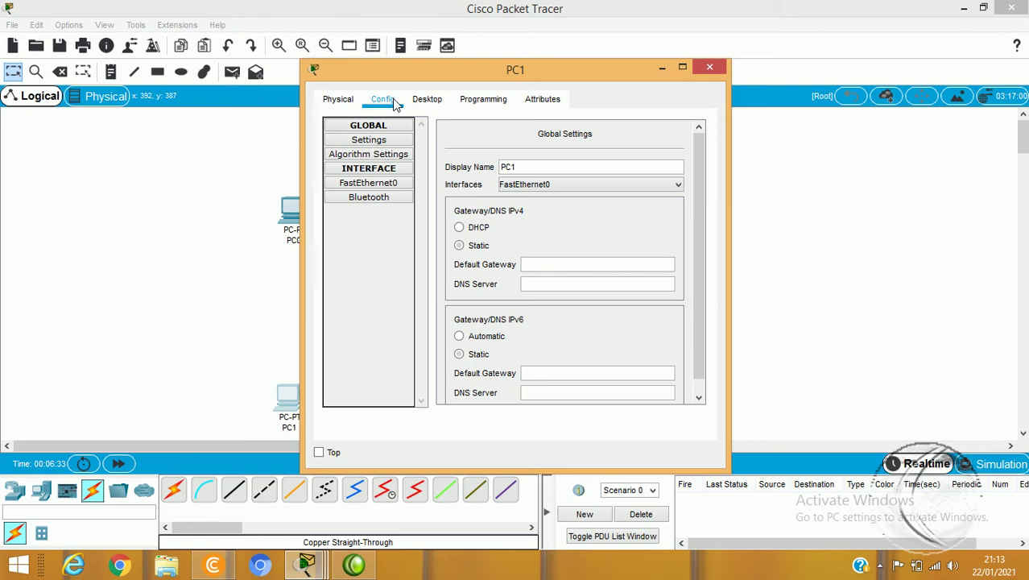
click(427, 99)
click(377, 164)
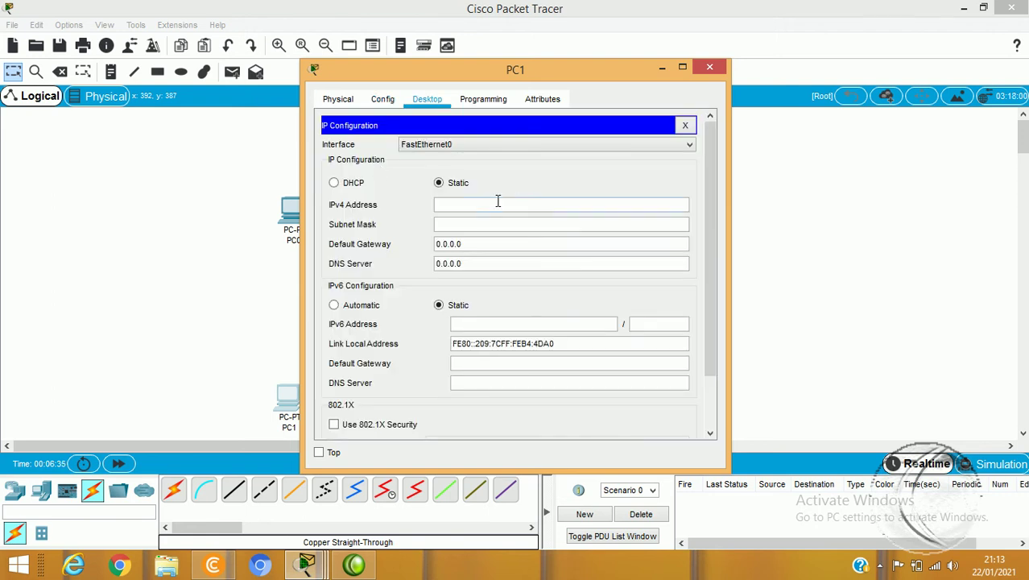
text(192.168.2.2)
click(482, 226)
key(Tab)
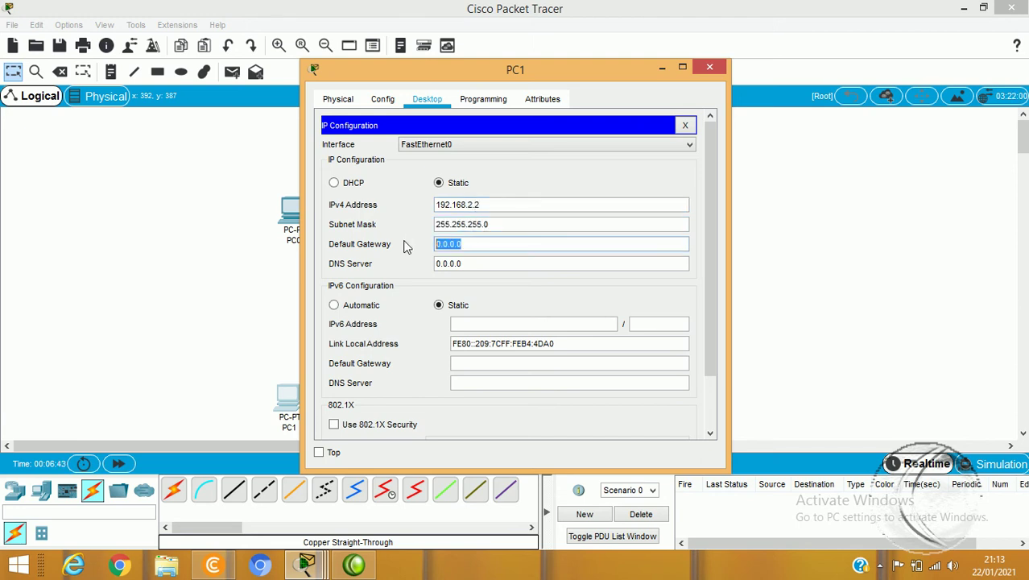
Set PC1's default gateway to 192.168.2.1 and its DNS server to 192.168.2.254, and close the IP configuration.
text(192.168.2.1)
key(Tab)
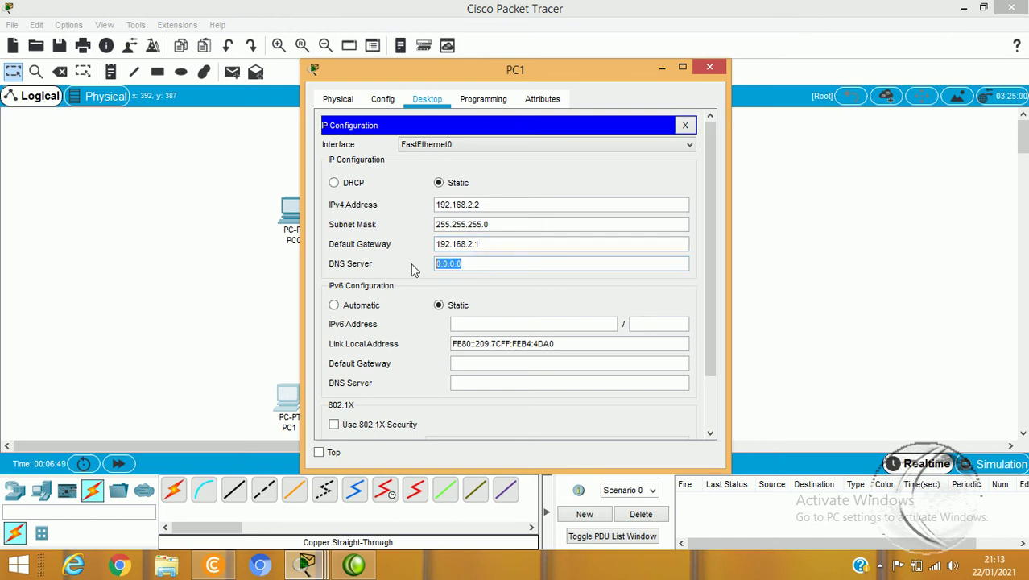
text(192.168.2.)
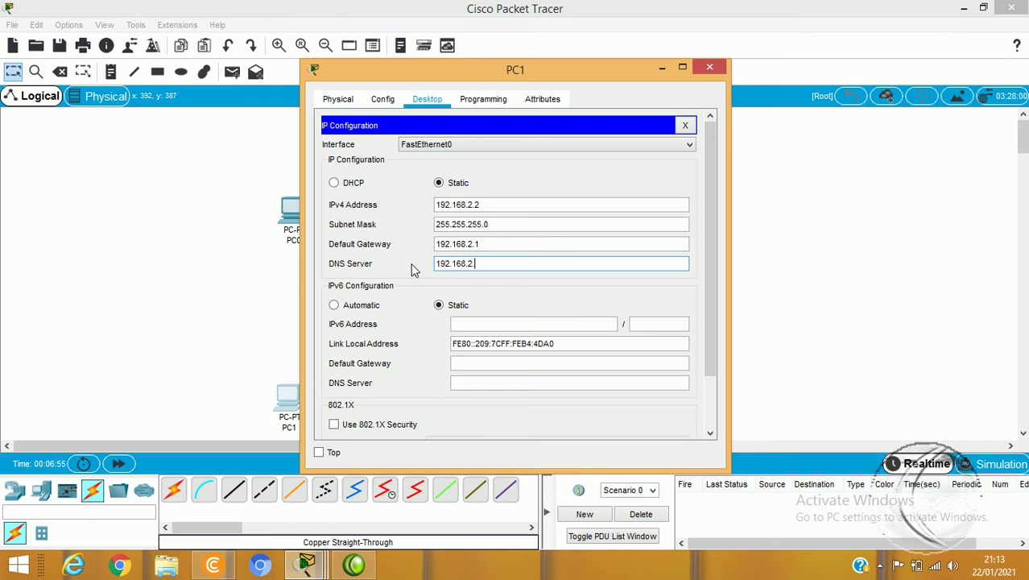
text(254)
click(685, 125)
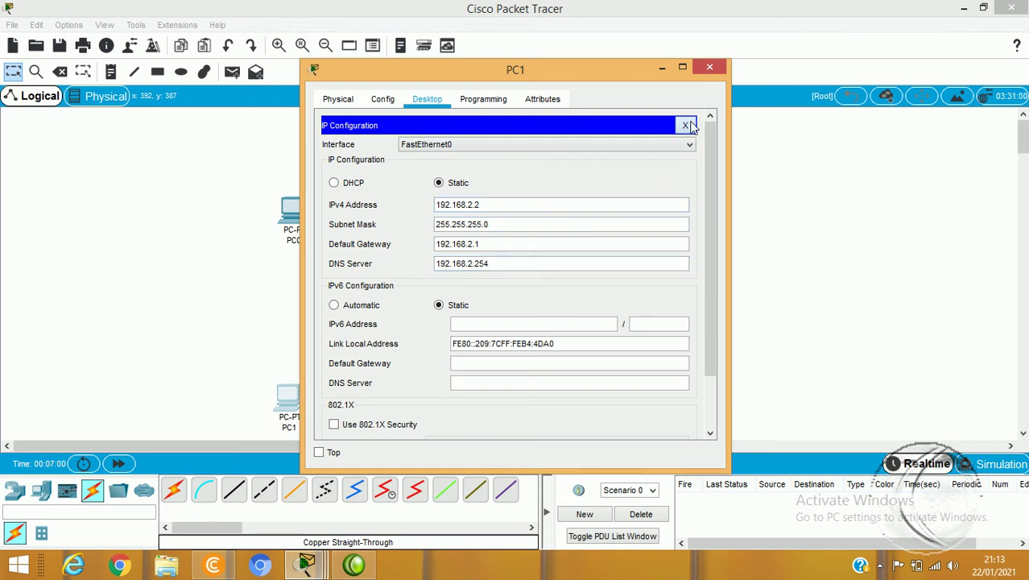
Ping the server address 192.168.2.254 from PC1's command prompt and close the prompt.
click(642, 145)
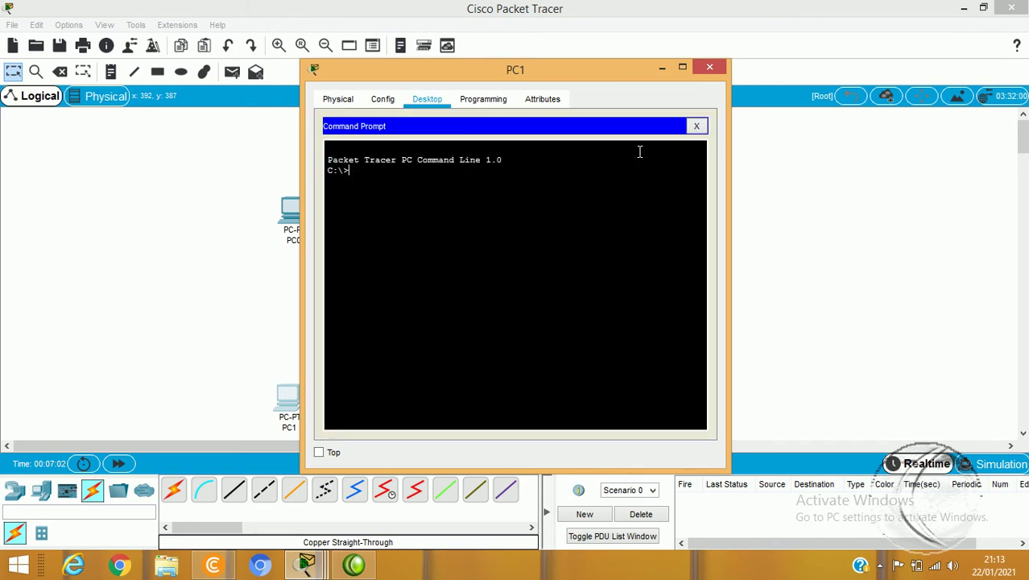
text(ping 192.168.2.254)
key(Return)
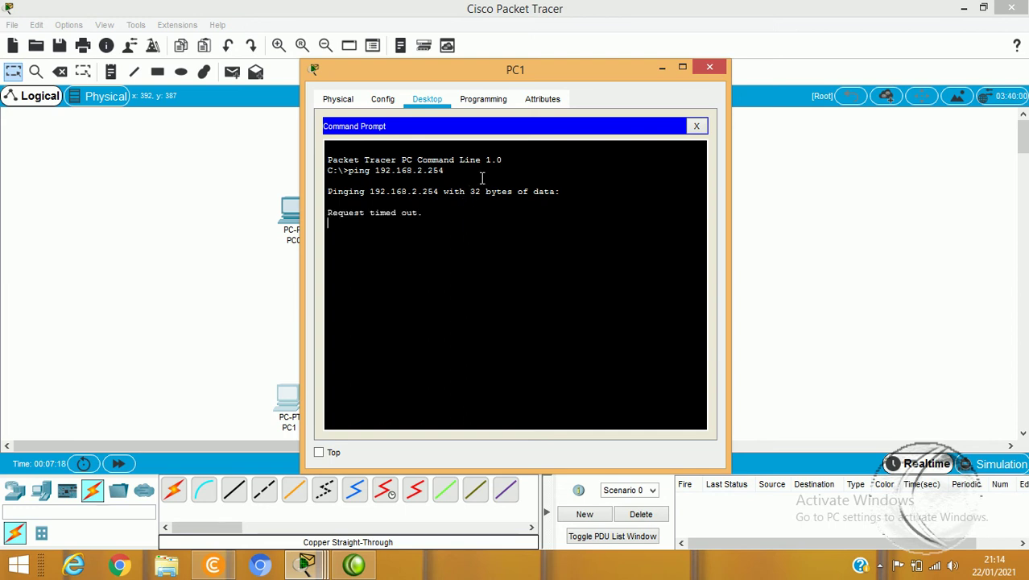
drag(550, 81, 744, 99)
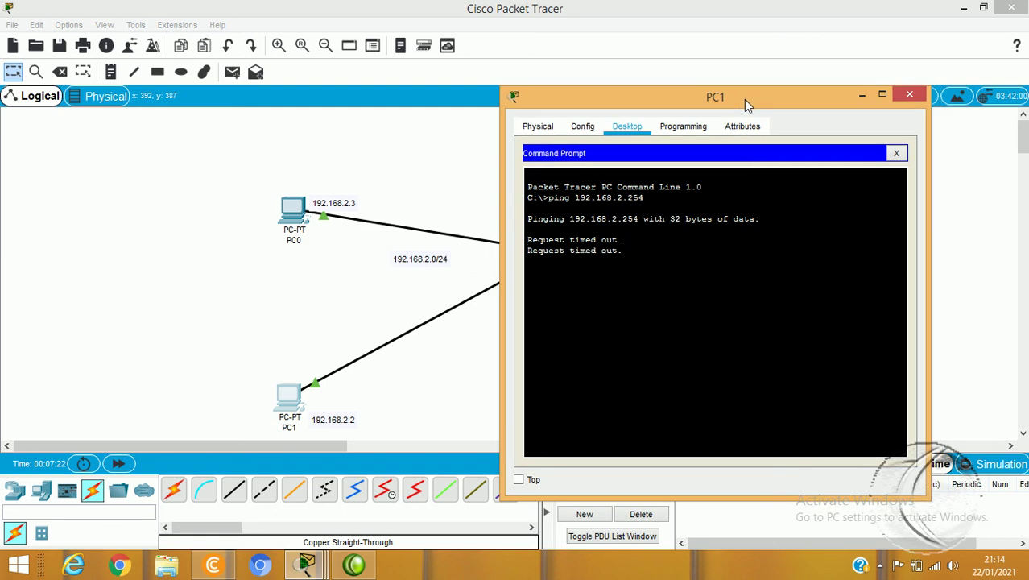
click(896, 153)
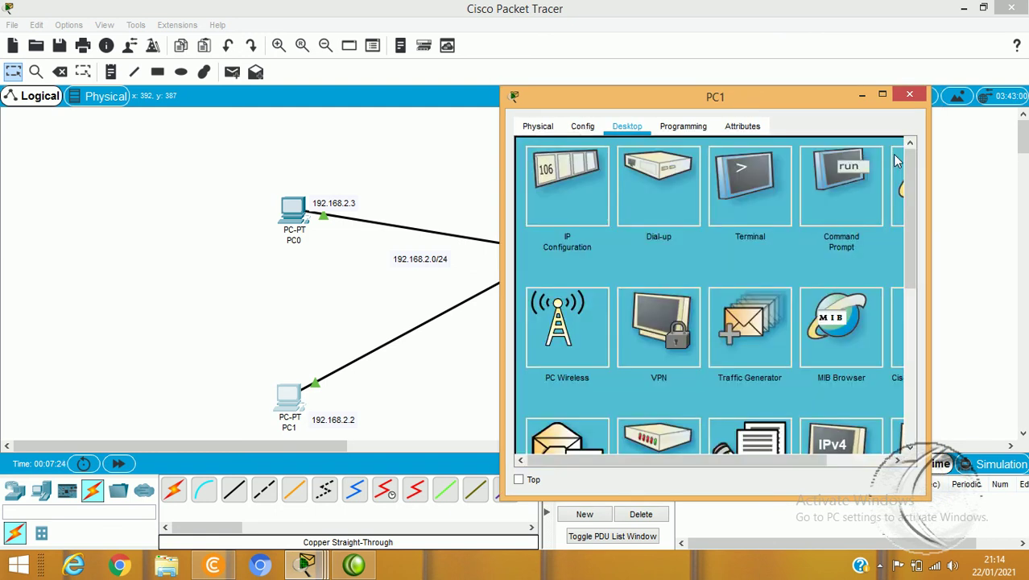
Review PC1's IPv4 address, subnet mask, gateway and DNS entries in its IP configuration, and close it.
click(594, 166)
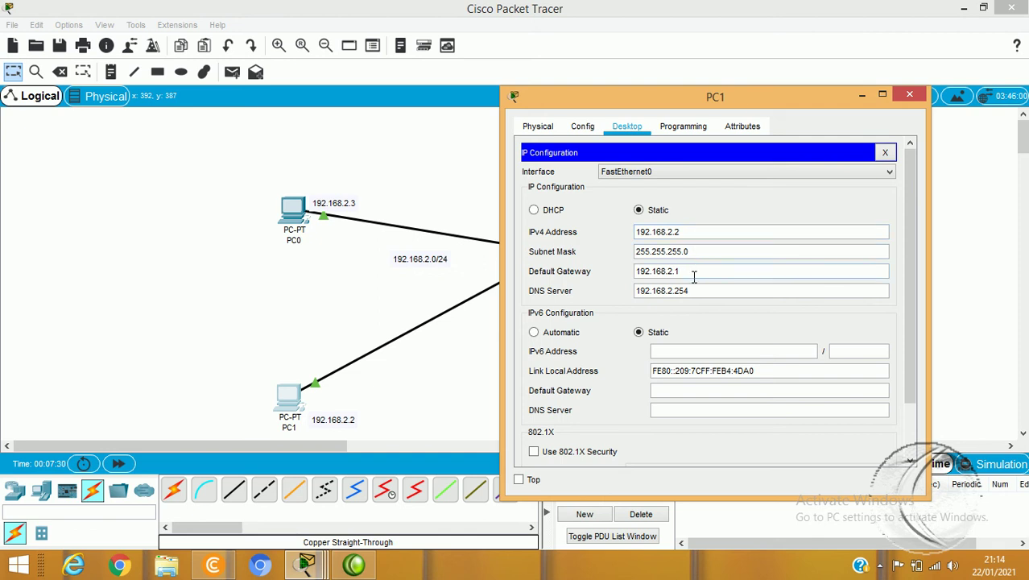
drag(734, 99, 704, 124)
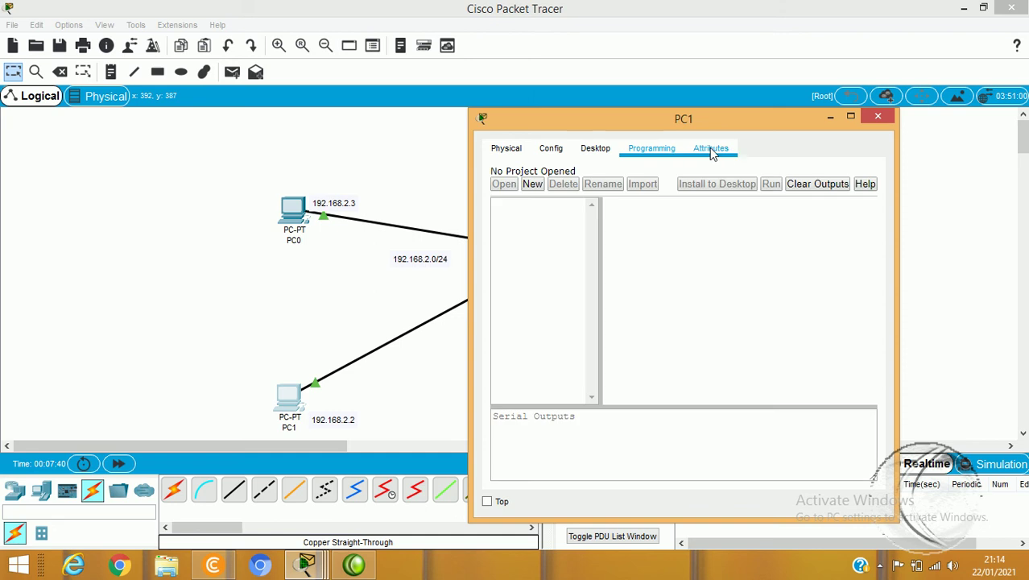
click(551, 148)
click(507, 149)
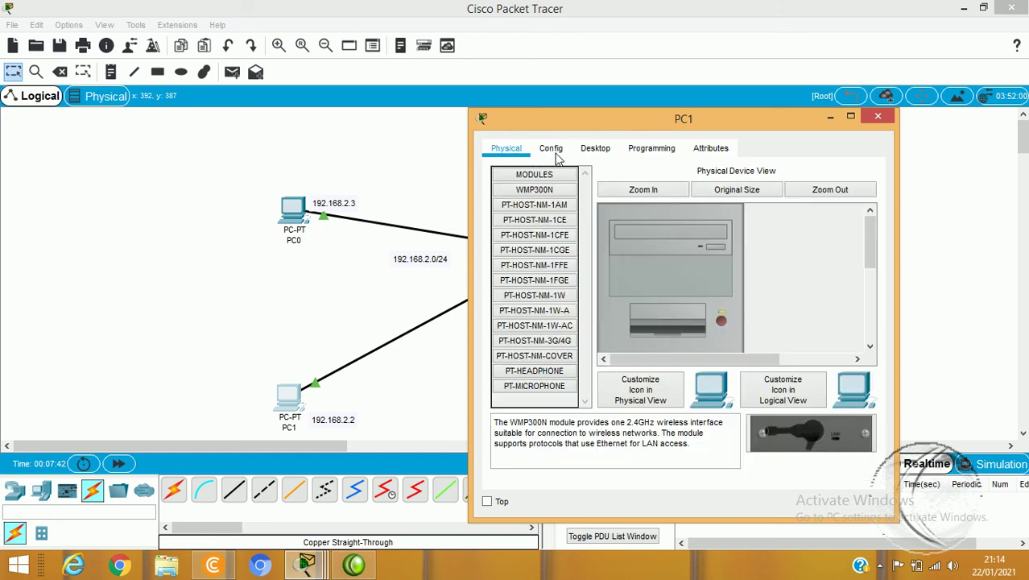
click(656, 146)
click(595, 150)
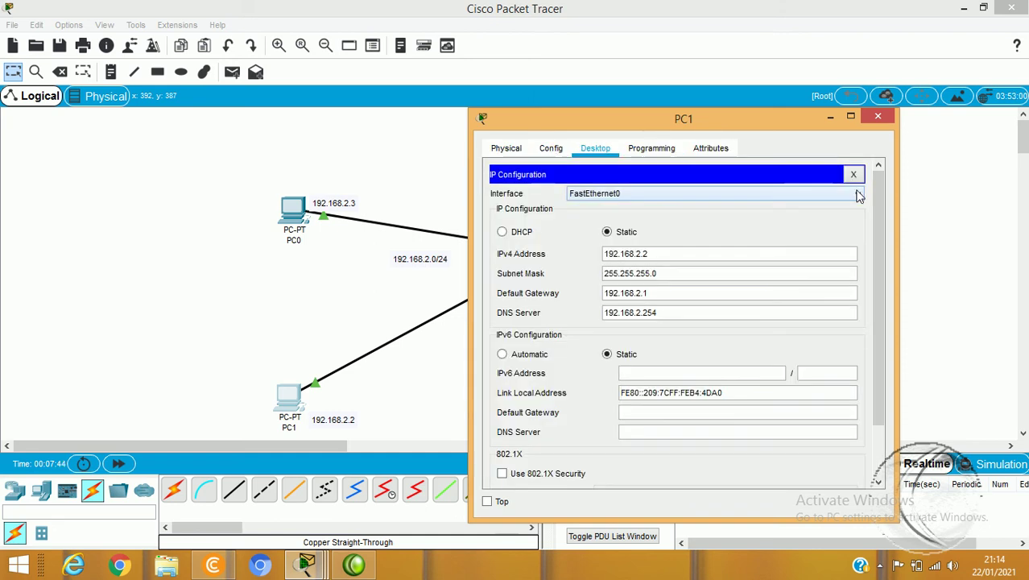
click(855, 174)
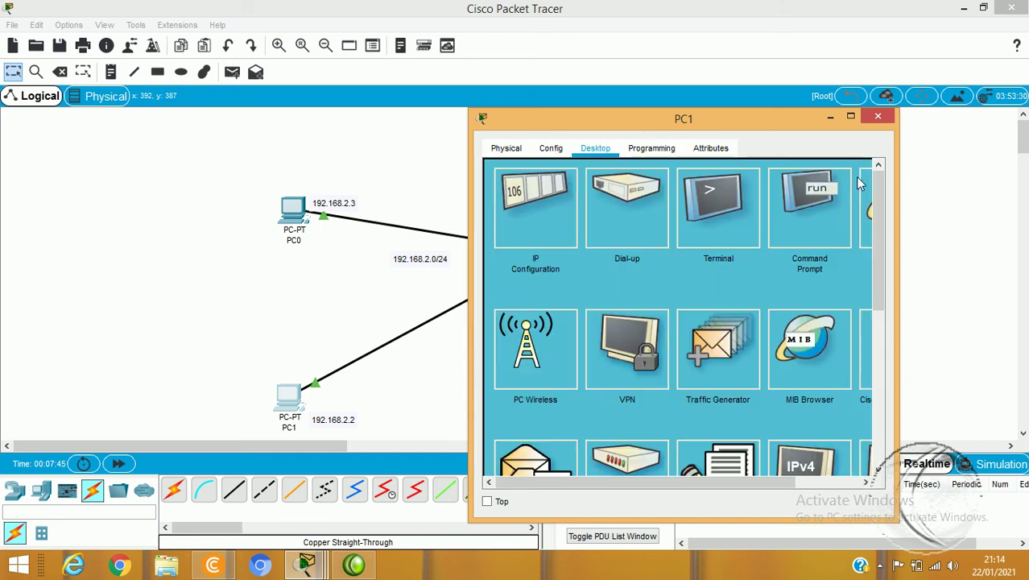
Ping PC0 at 192.168.2.3 from PC1's command prompt and stop the ping.
click(800, 221)
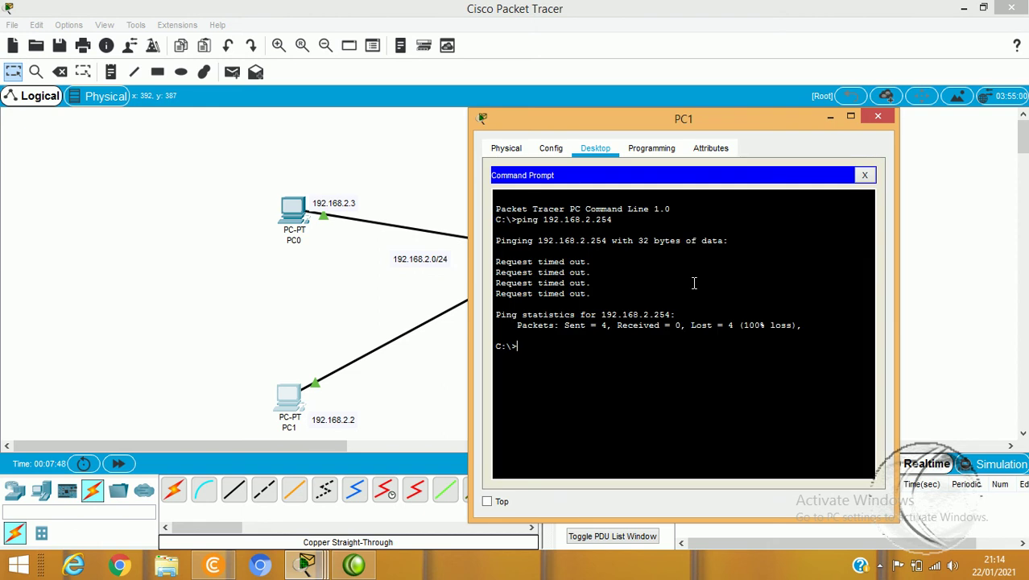
key(Up)
key(BackSpace)
key(BackSpace)
key(BackSpace)
key(BackSpace)
key(BackSpace)
key(BackSpace)
text(.2.2)
text(3)
key(Return)
key(ctrl+c)
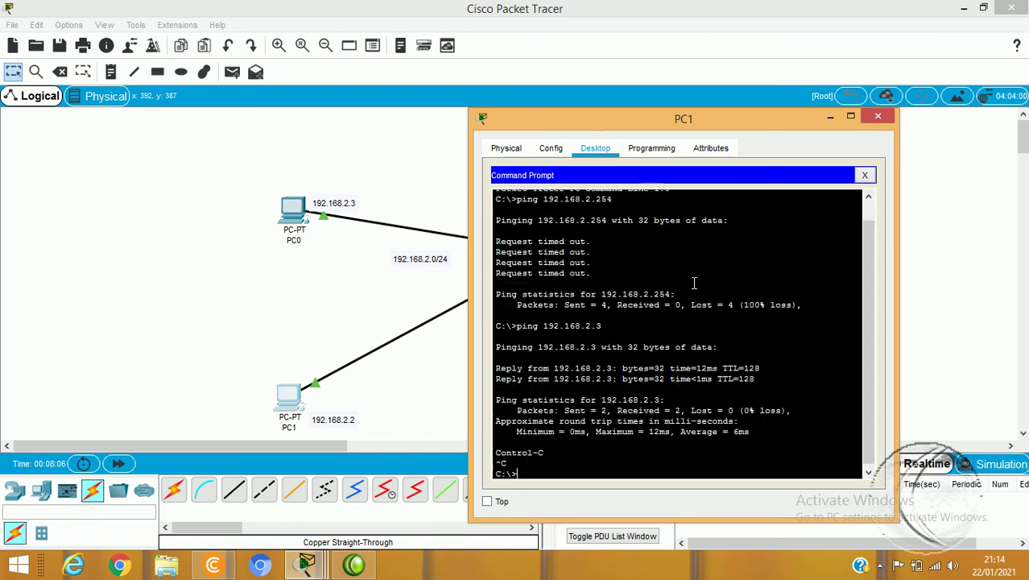
Ping the router at 192.168.2.1 from PC1, stop the ping, and close PC1's command prompt and window.
key(Up)
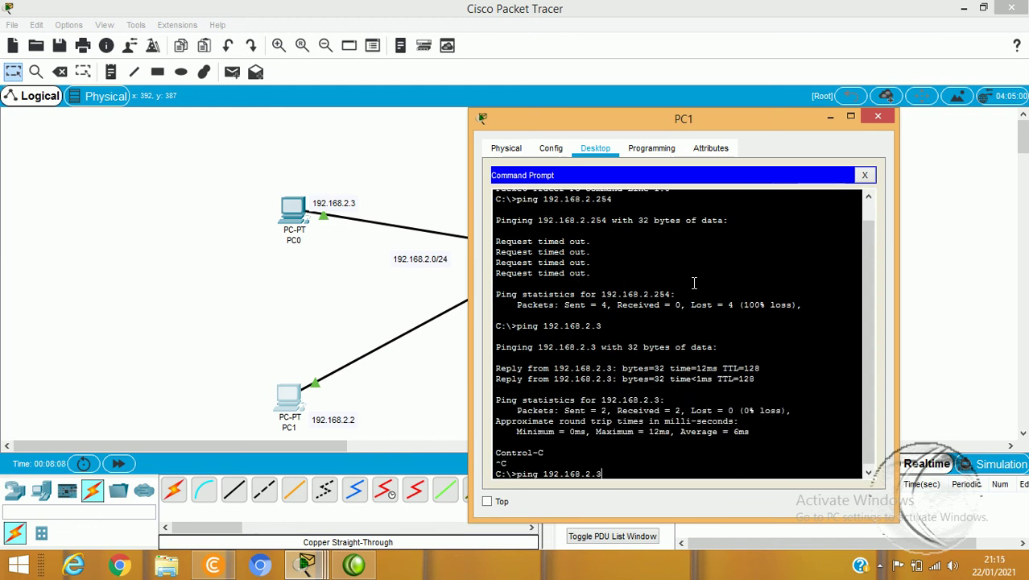
key(BackSpace)
text(254)
drag(728, 119, 775, 106)
key(BackSpace)
key(BackSpace)
key(BackSpace)
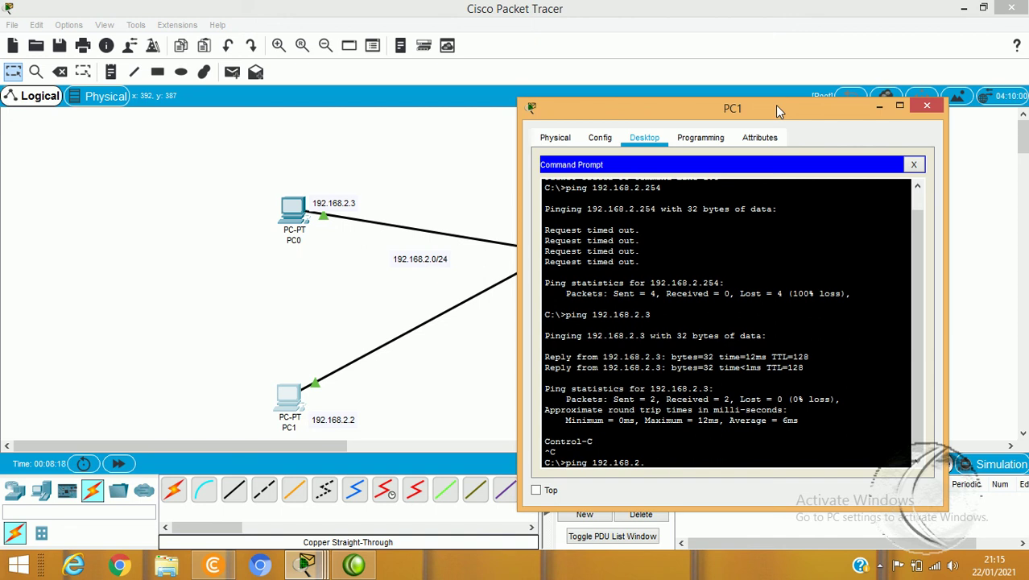
text(1)
key(Return)
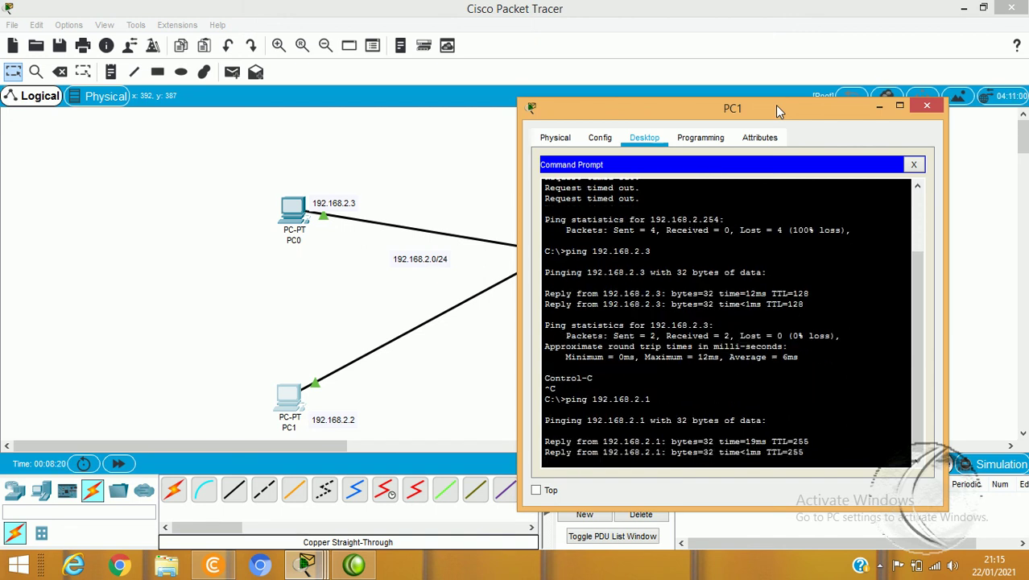
key(ctrl+c)
click(913, 164)
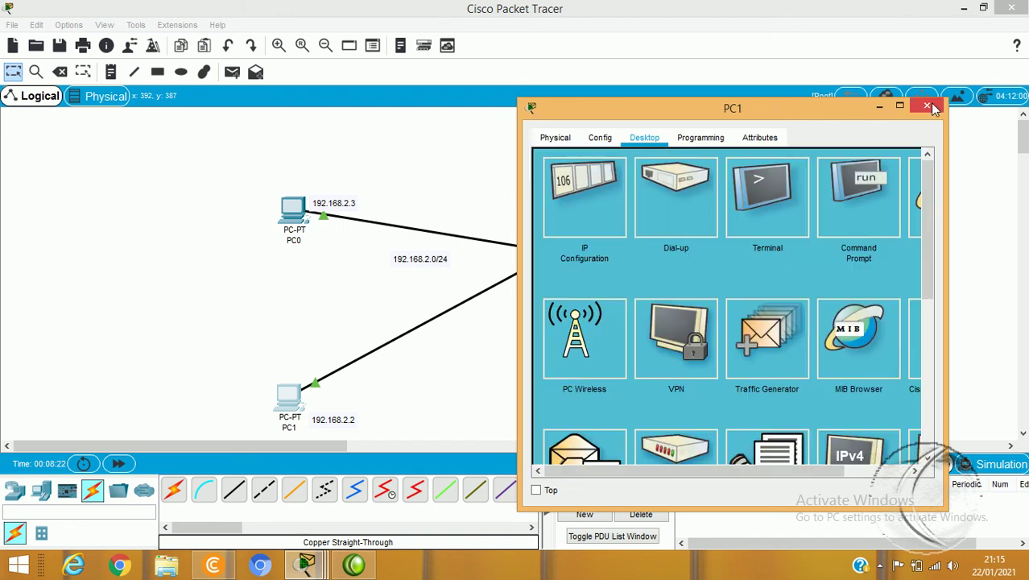
click(927, 107)
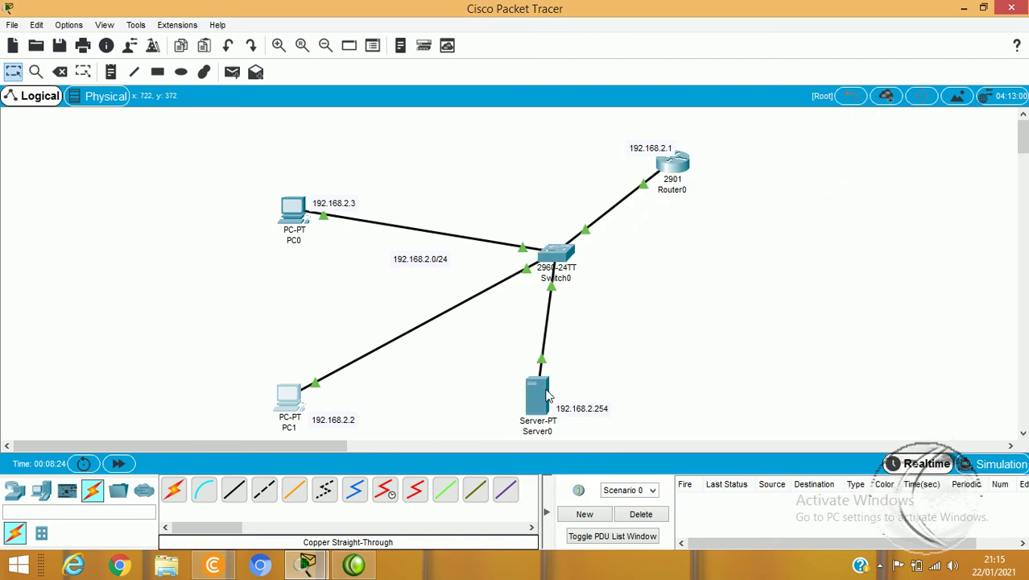
Give Server0 the static IPv4 address 192.168.2.254 with subnet mask 255.255.255.0 in its IP configuration.
click(540, 398)
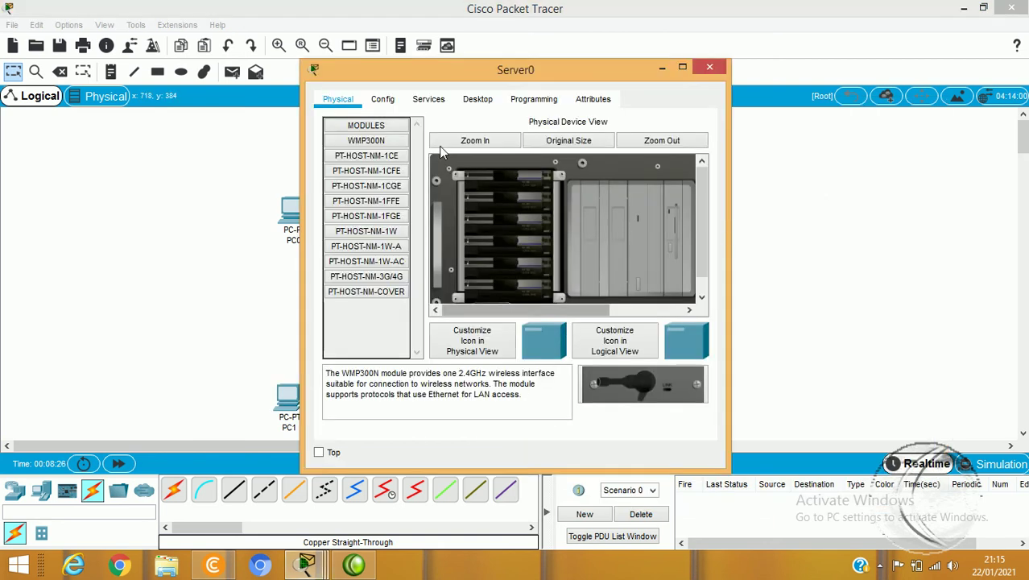
click(394, 98)
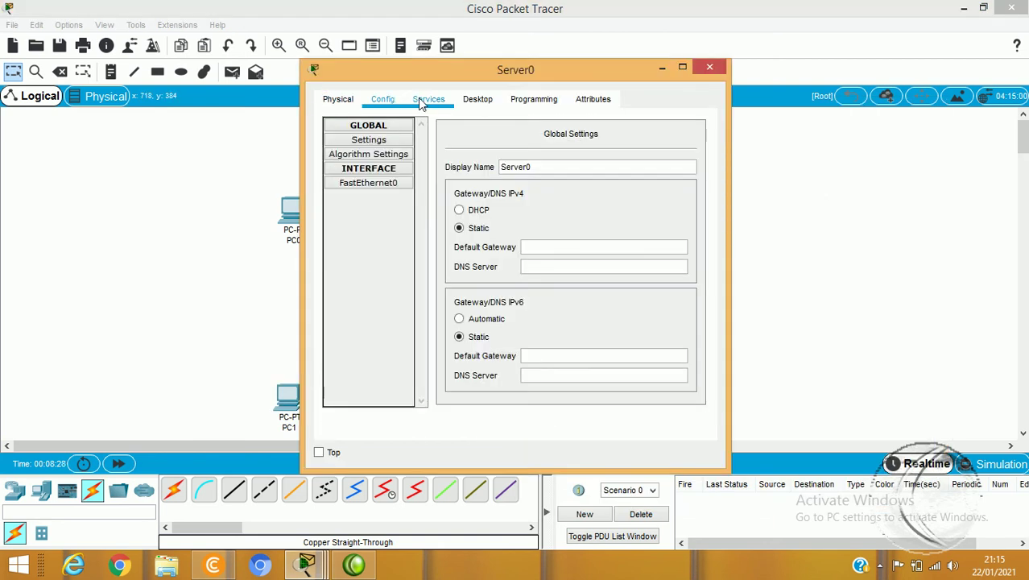
click(419, 98)
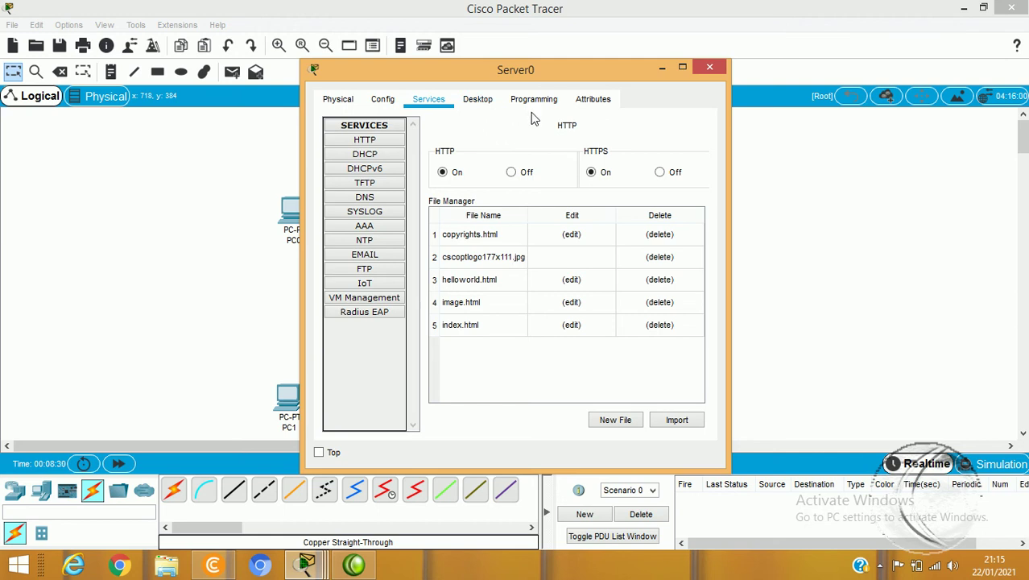
click(488, 98)
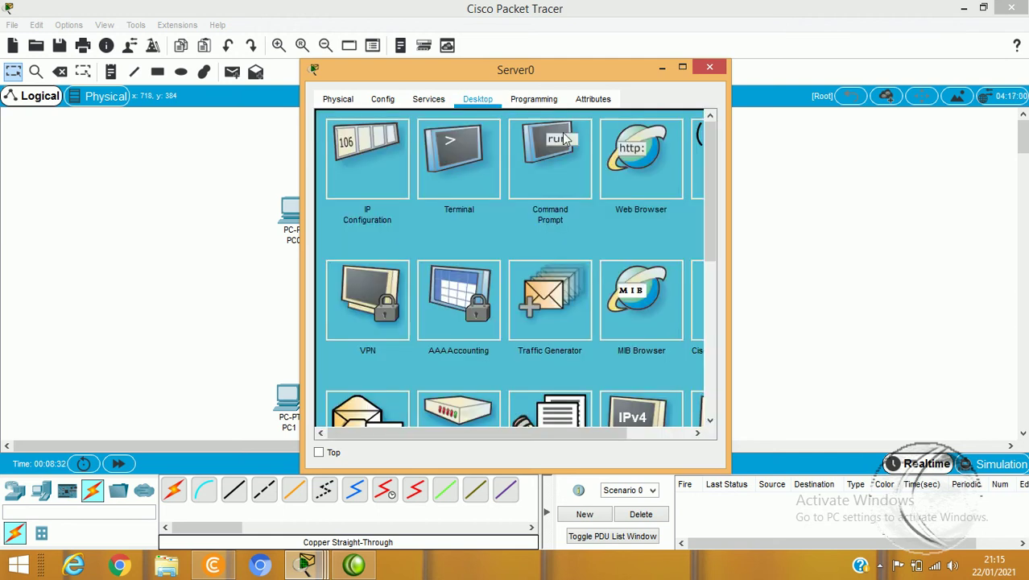
click(380, 167)
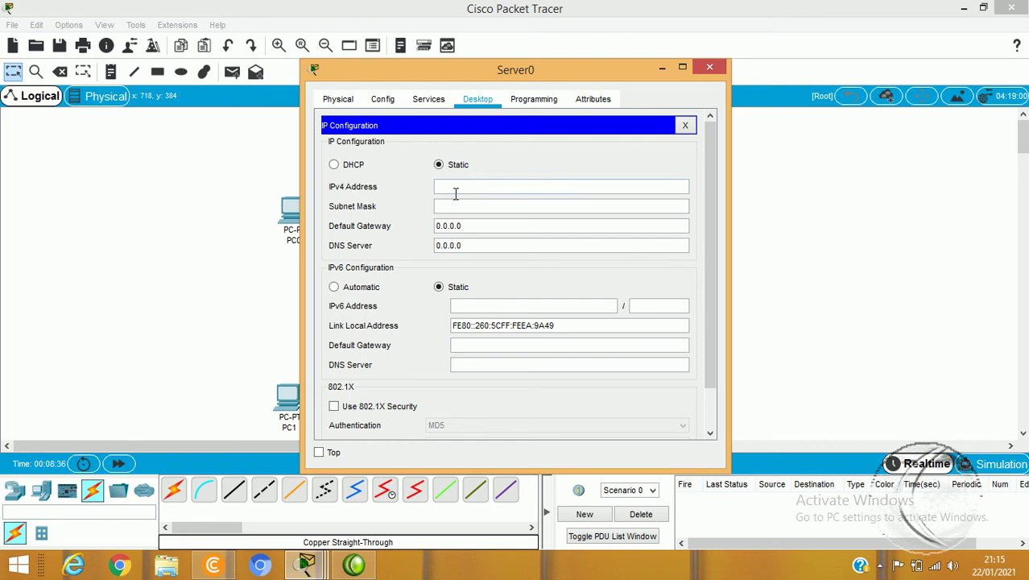
click(456, 186)
text(192.168.2.254)
click(456, 209)
key(Tab)
Set Server0's default gateway to 192.168.2.1 and its DNS server to 192.168.2.254, and close the IP configuration.
text(192.1)
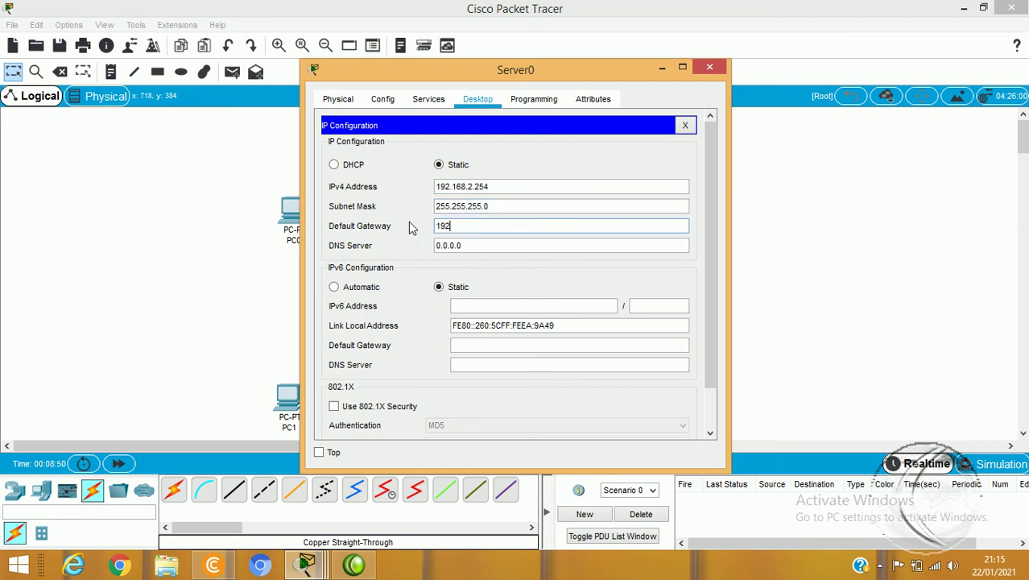
text(68.2.1)
key(Tab)
text(192.168)
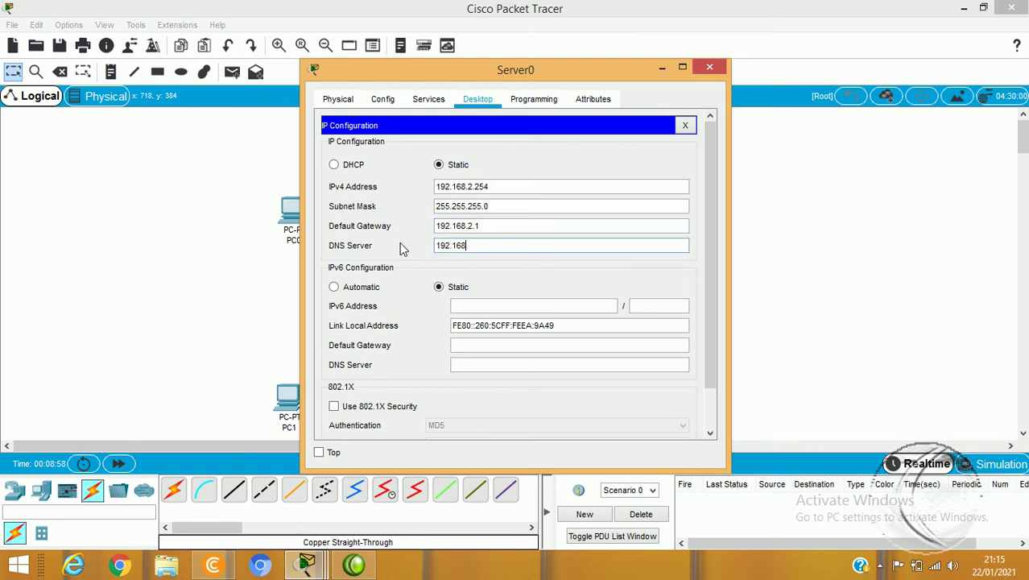
text(.2.254)
click(685, 125)
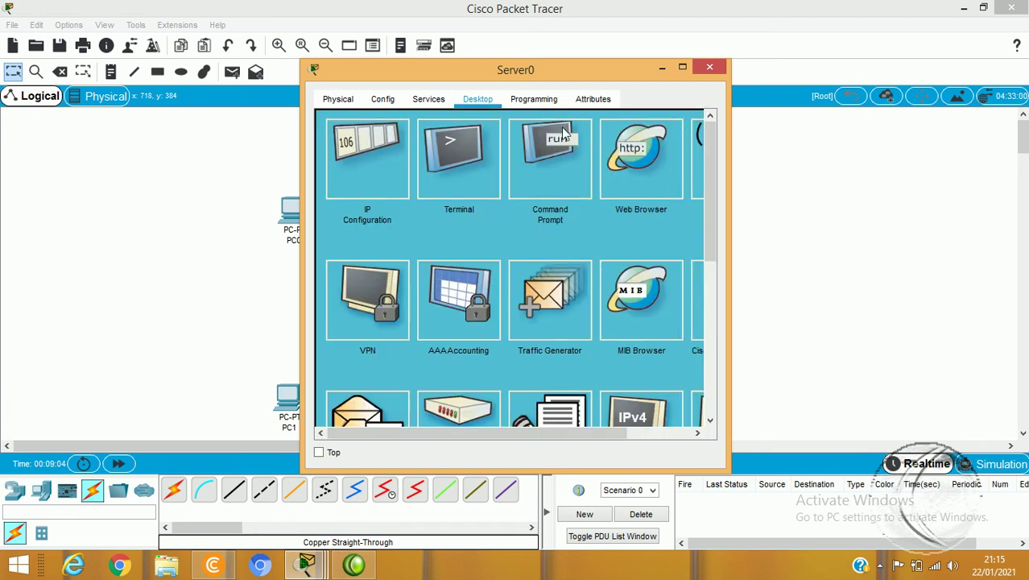
In Server0's email service, set the domain name to mail.com and add the user pc1 with its password.
click(426, 99)
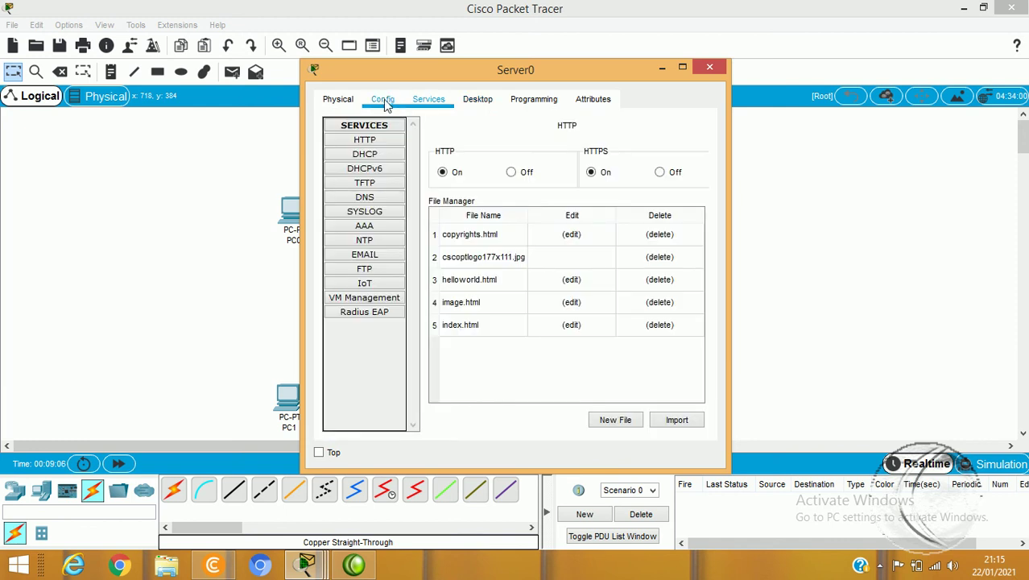
click(364, 254)
click(515, 207)
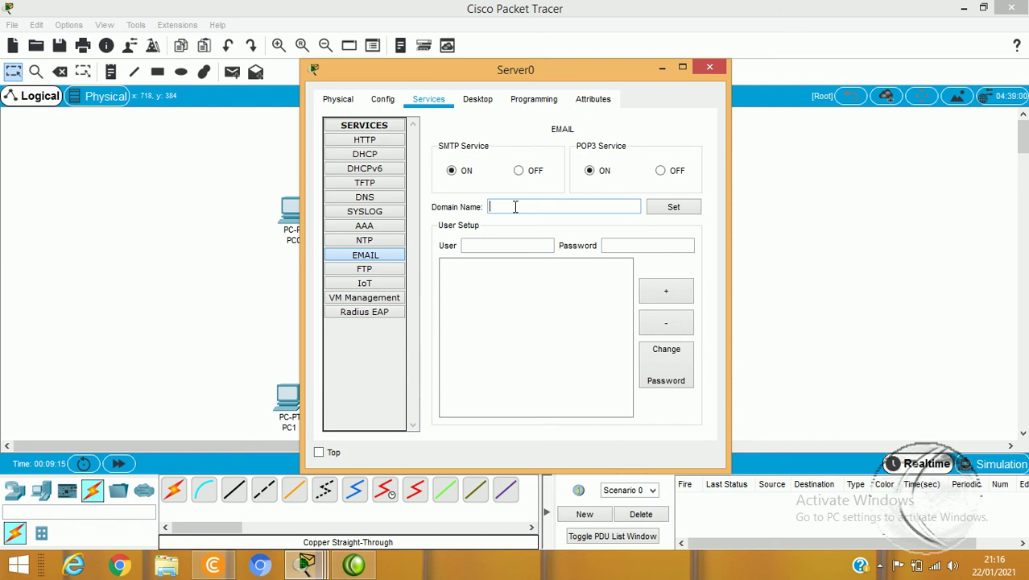
text(mail.com)
click(504, 246)
text(pc1)
click(629, 244)
text(pc1)
click(665, 294)
click(676, 207)
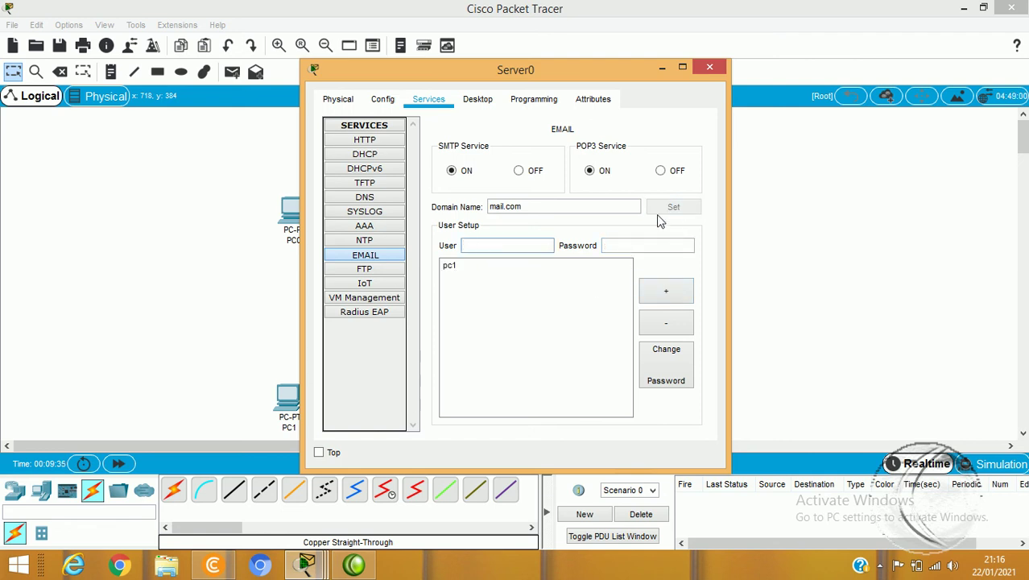
Add a second mail user, pc2, with its password to Server0's email service.
text(pc2)
click(645, 248)
text(pc2)
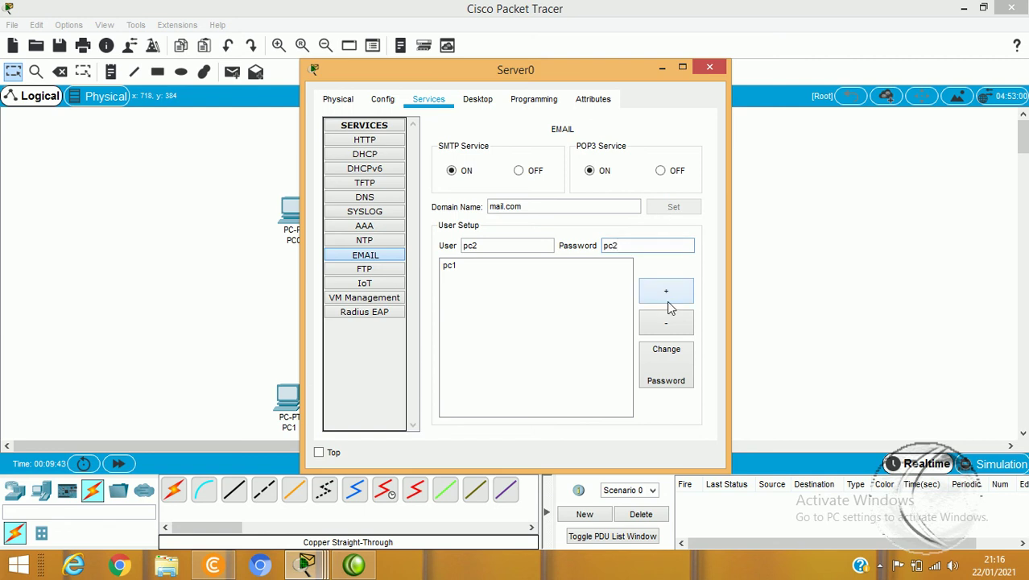
click(669, 291)
click(502, 244)
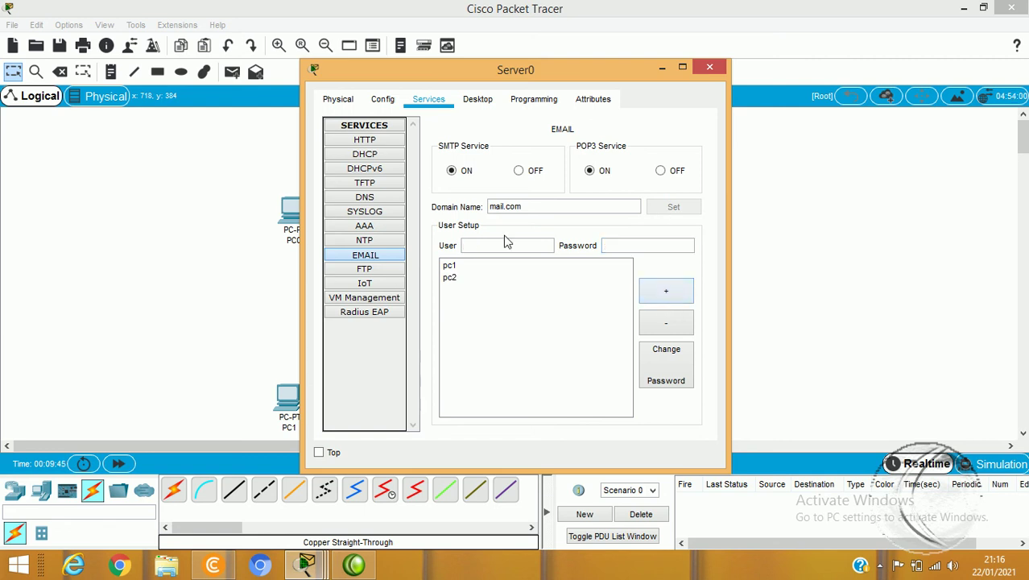
text(pc)
key(BackSpace)
key(BackSpace)
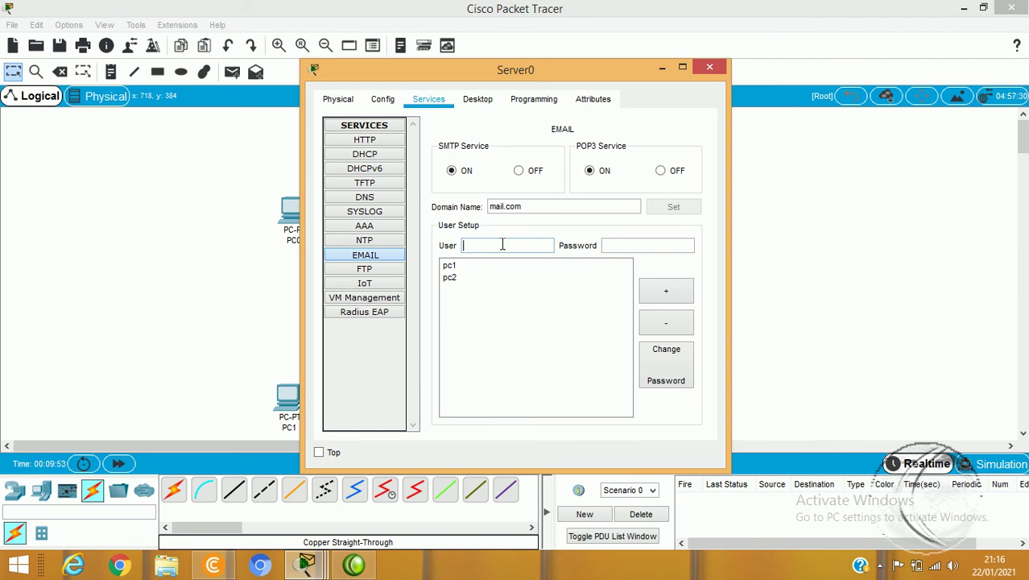
Check the stored entries of mail users pc2 and pc1, and try to add pc1 again.
click(460, 279)
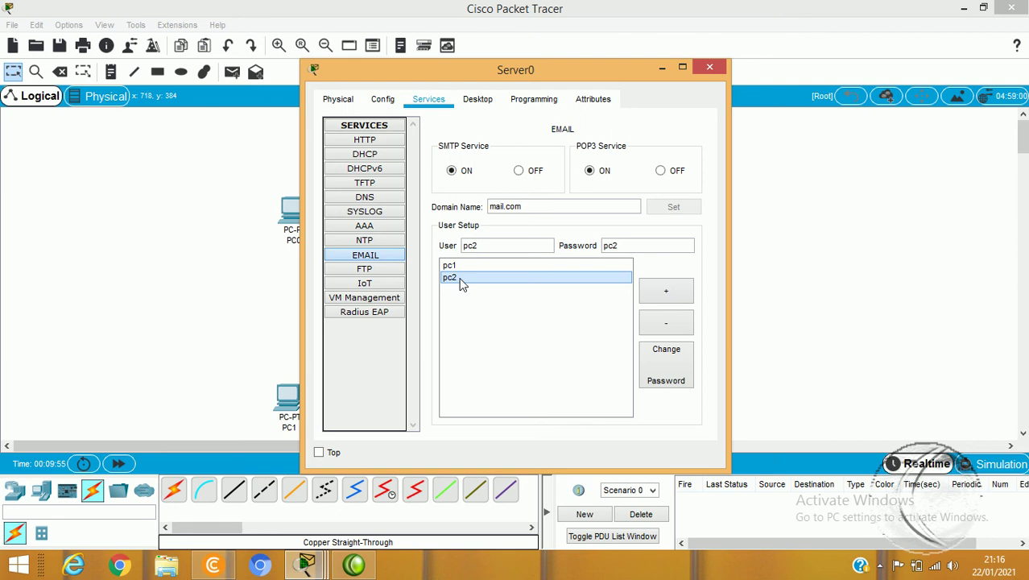
click(460, 266)
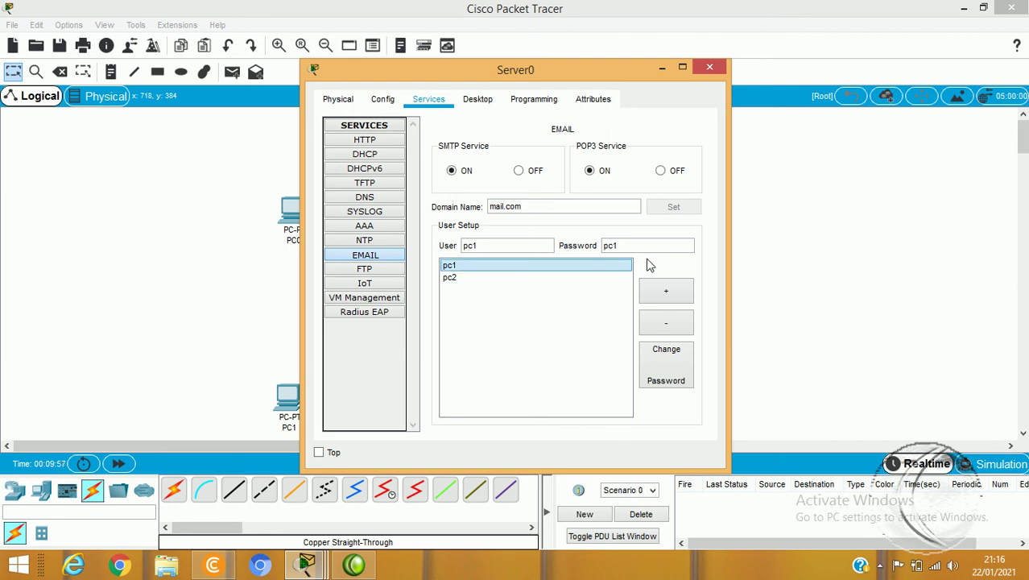
click(665, 295)
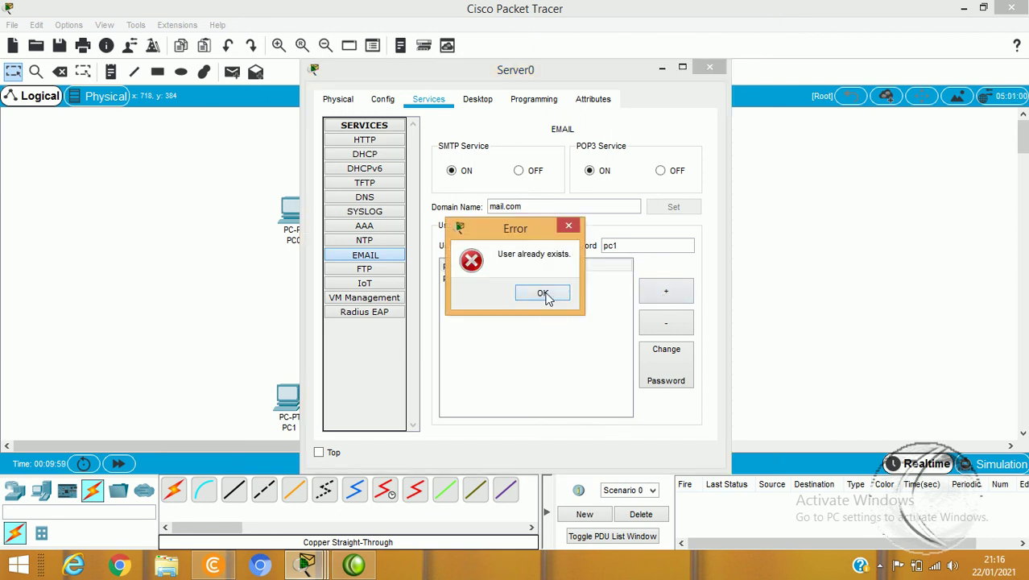
click(543, 293)
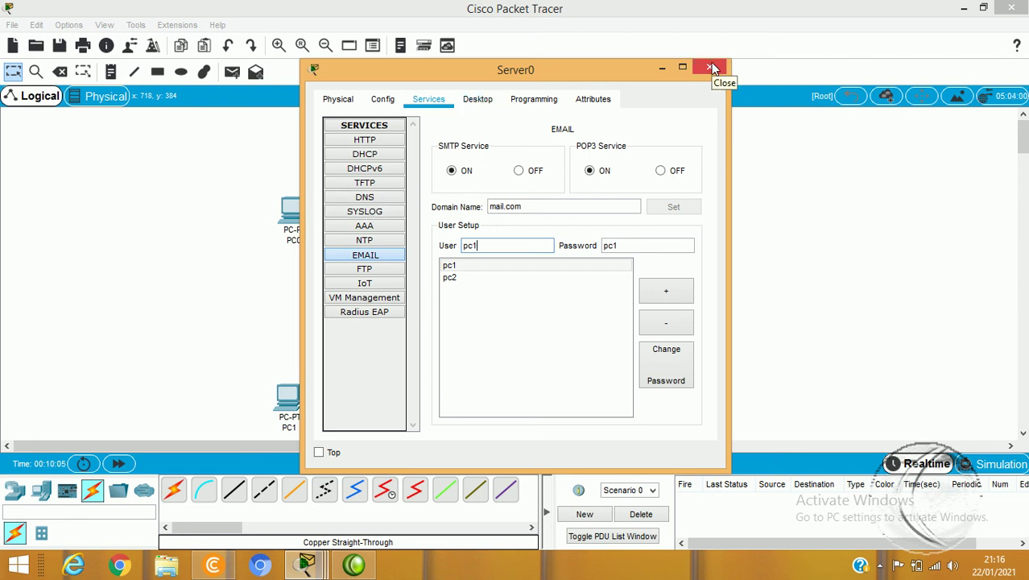
View Server0's DNS service settings, and close the server's window.
click(367, 203)
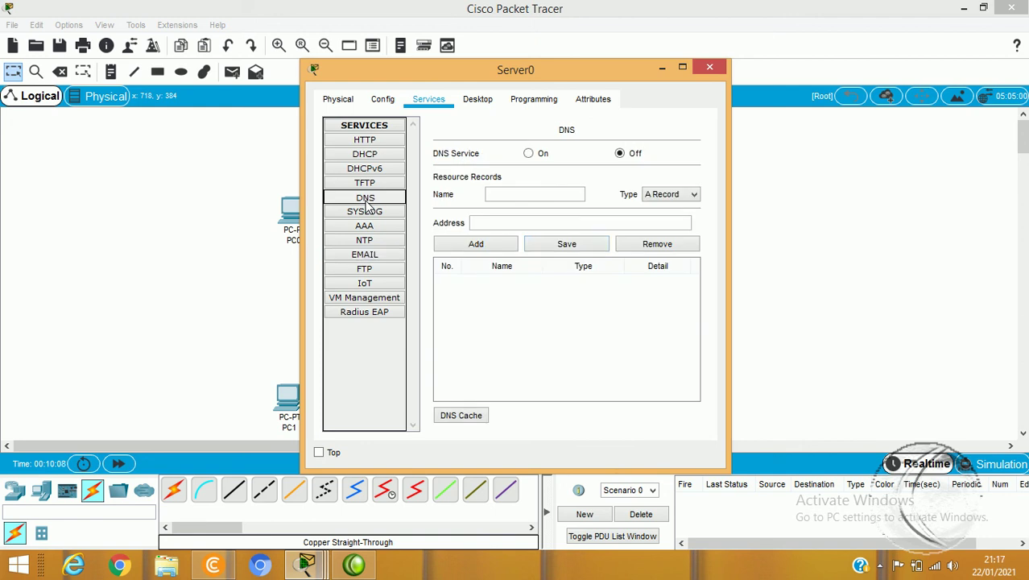
click(529, 195)
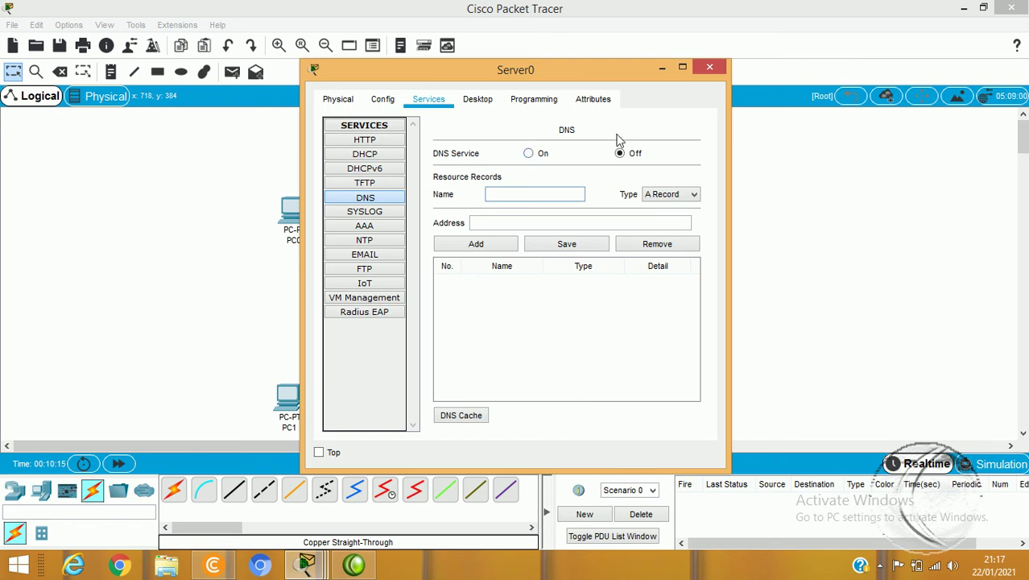
click(708, 70)
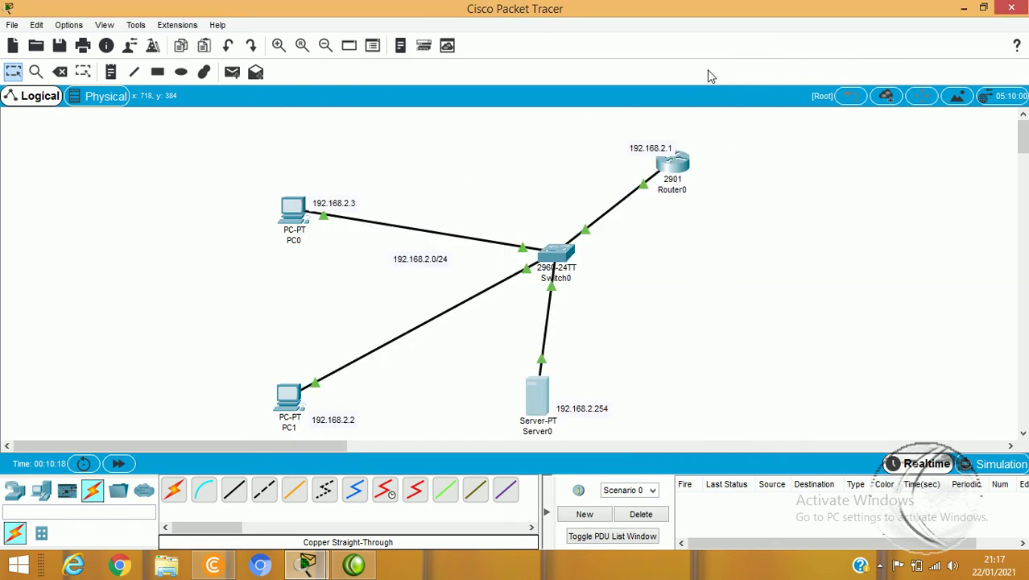
Open PC0's mail configuration, enter pc1 as the name, and fill in its e-mail address on the mail.com domain.
click(296, 219)
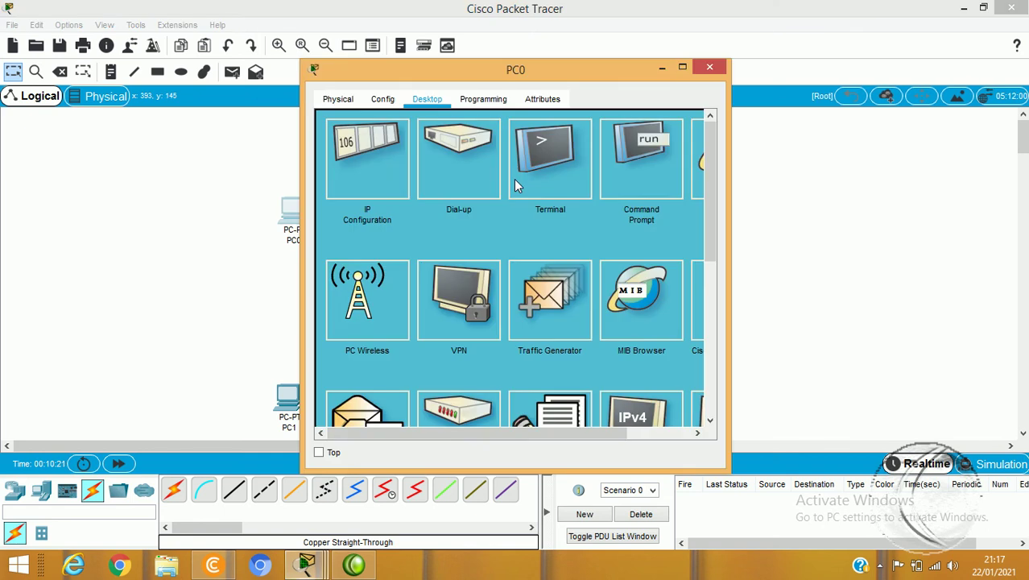
click(386, 404)
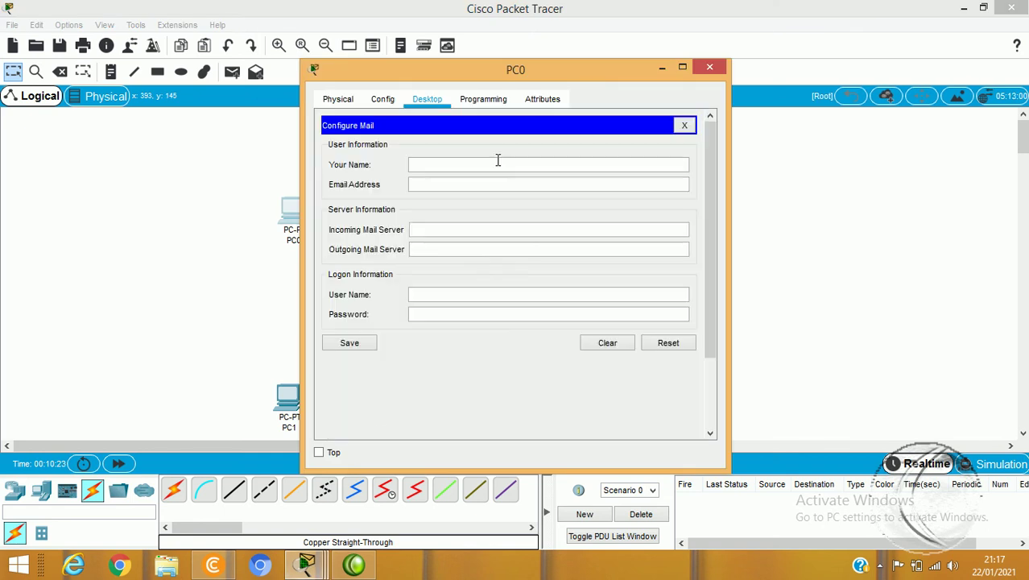
click(470, 165)
text(pco)
key(BackSpace)
text(1)
click(450, 184)
text(pc1@mail.com)
Set both the incoming and outgoing mail servers of PC0 to 192.168.2.254.
click(444, 227)
text(192.168.2.254)
click(451, 248)
text(192)
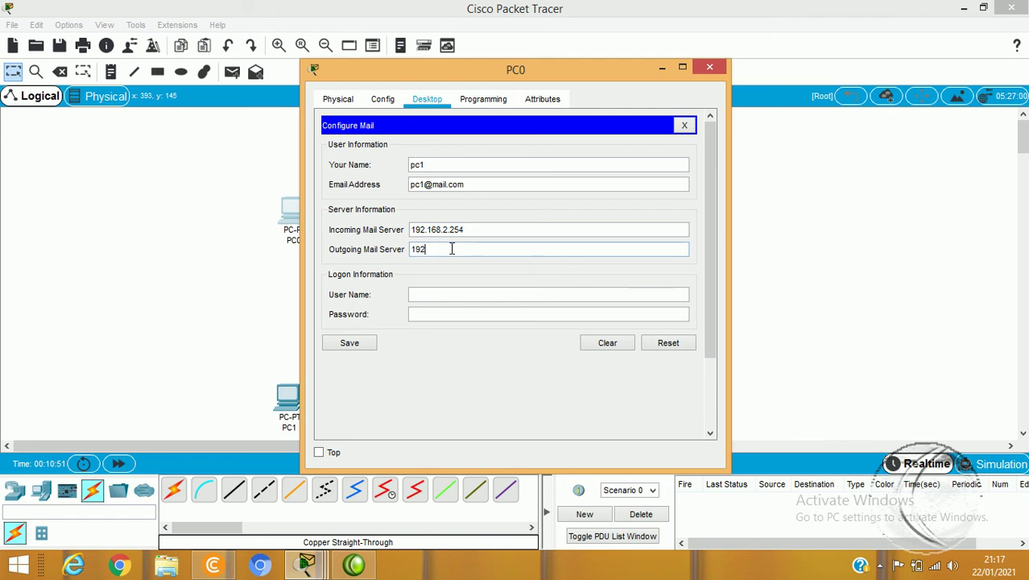
text(.168.2.254)
Enter the logon user name pc1 and its password for PC0's mail, save the configuration, and close PC0's window.
click(437, 293)
text(1)
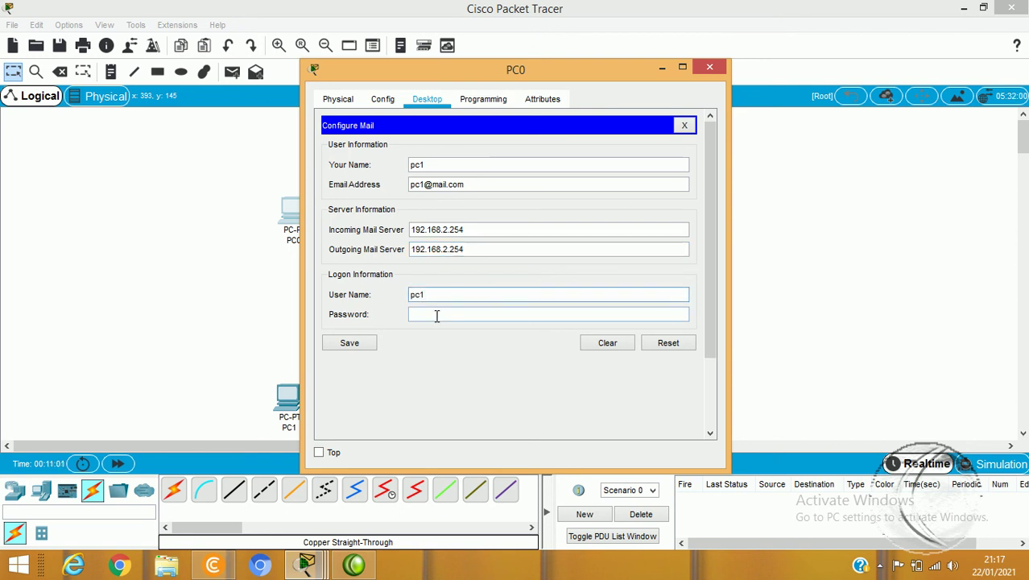
click(436, 316)
text(pc1)
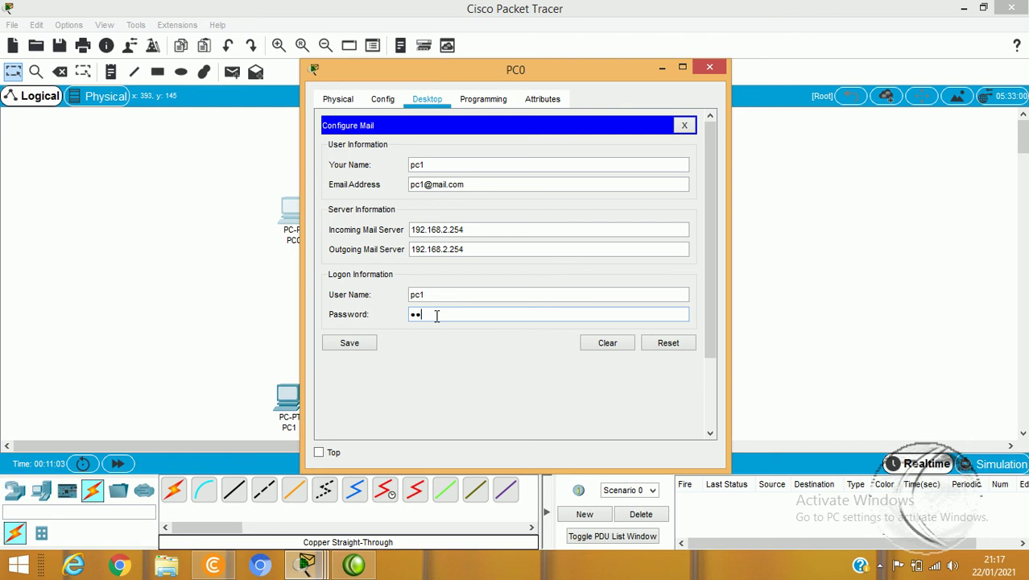
click(359, 344)
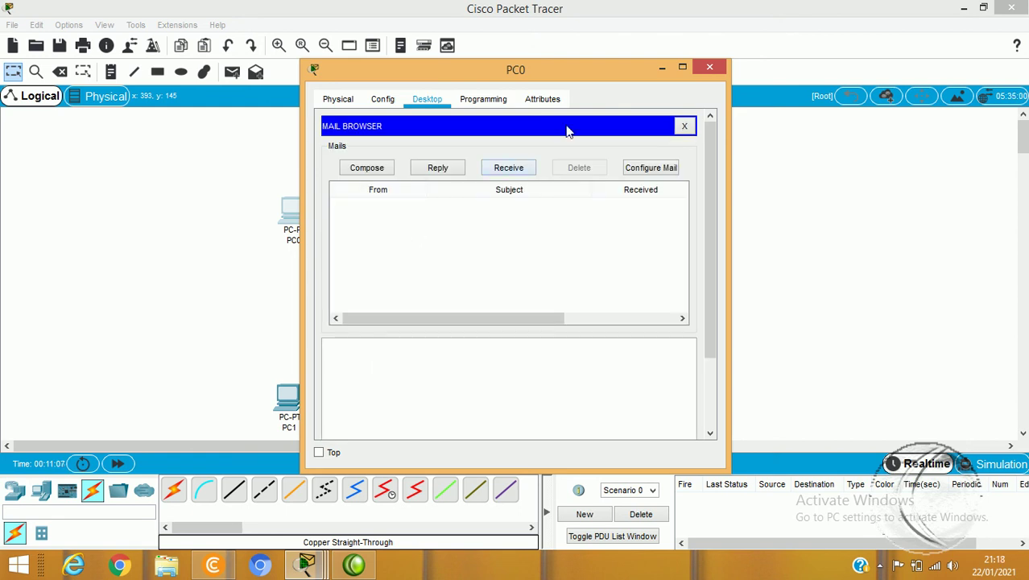
click(684, 127)
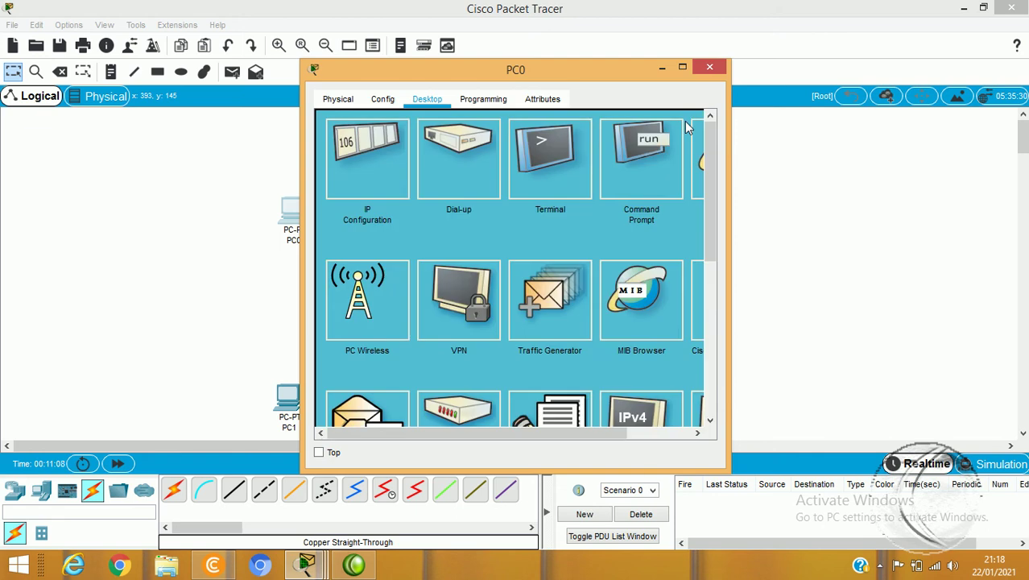
click(707, 68)
Open PC1's mail configuration, enter pc2 as the name, and fill in its e-mail address on the mail.com domain.
click(288, 396)
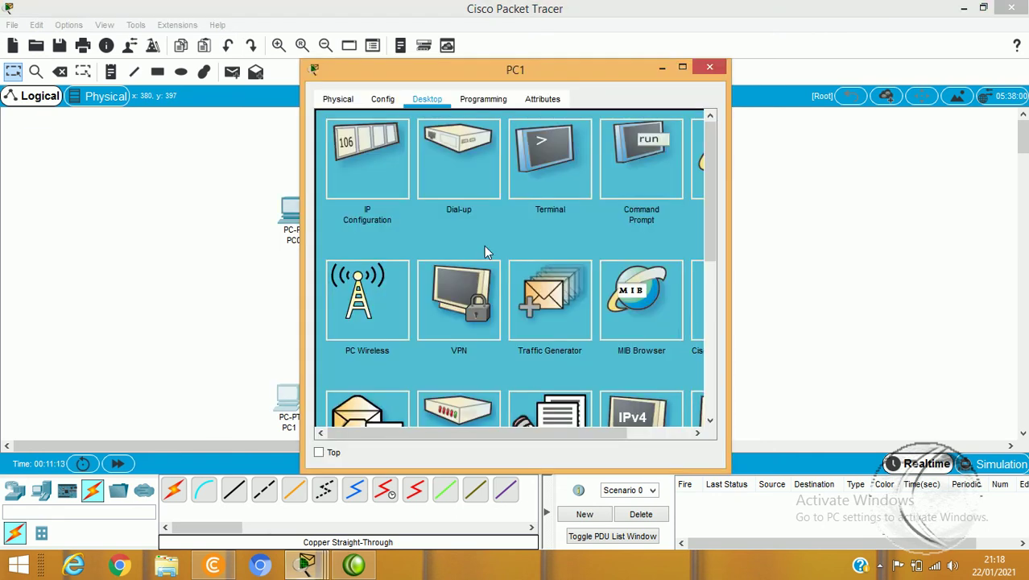
click(365, 408)
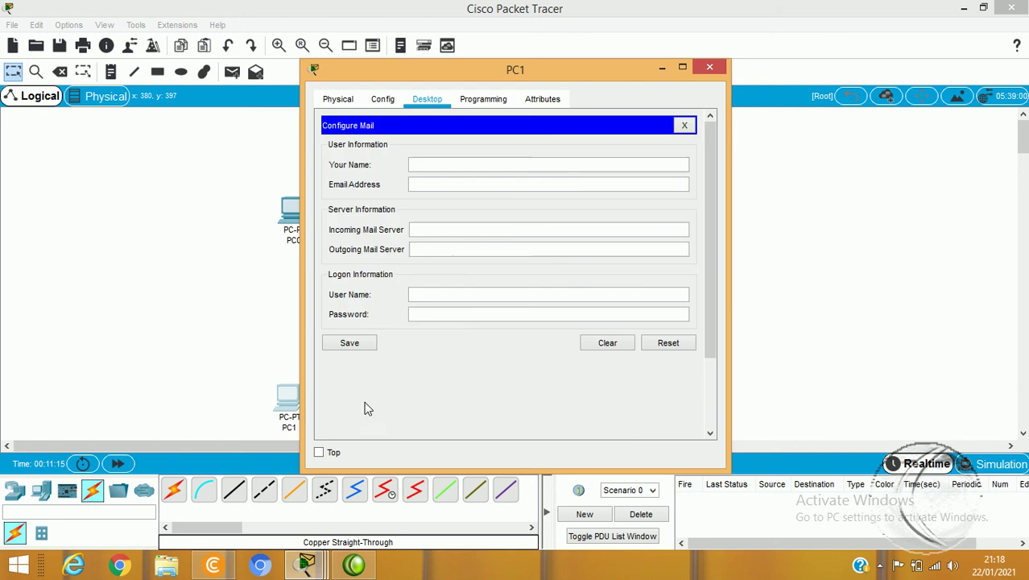
click(457, 163)
text(pc2)
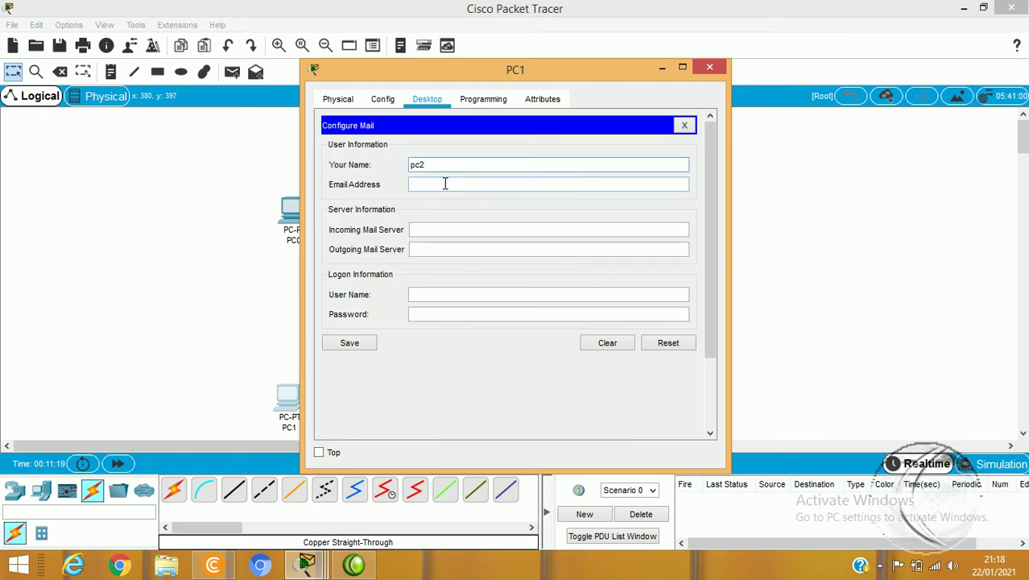
click(442, 184)
text(pc)
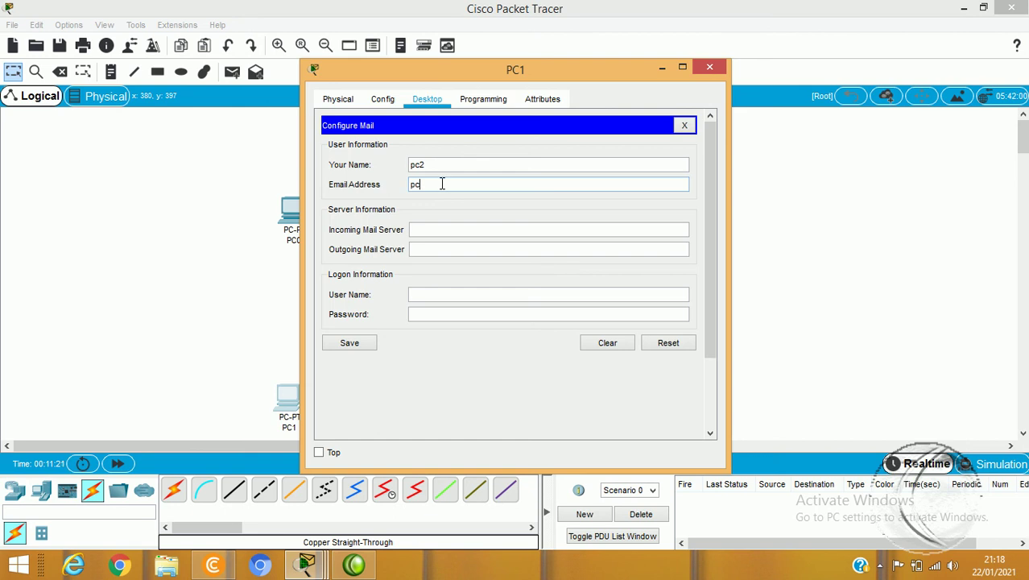
text(2@mail.com)
Set both the incoming and outgoing mail servers of PC1 to 192.168.2.254.
click(430, 229)
text(192.168.2.254)
click(429, 249)
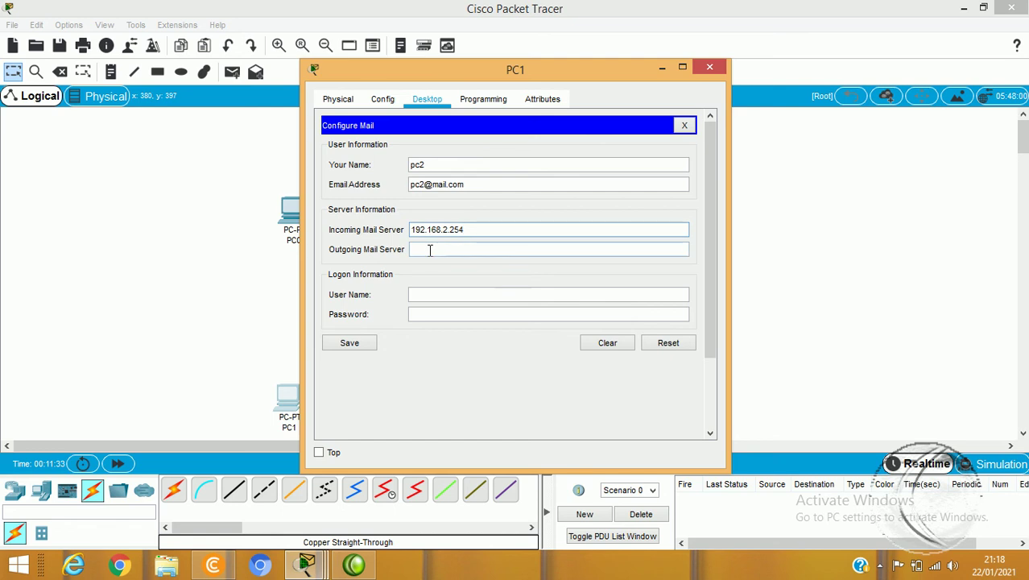
click(430, 251)
text(192.168)
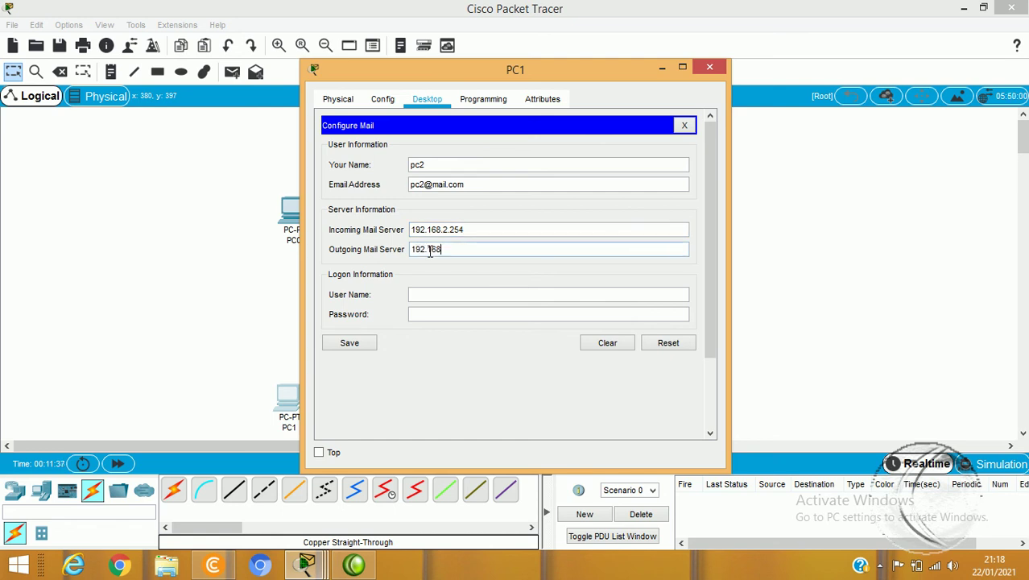
text(.2.254)
Enter the logon user name pc2 and its password for PC1's mail, and save the configuration.
click(430, 294)
text(pc2)
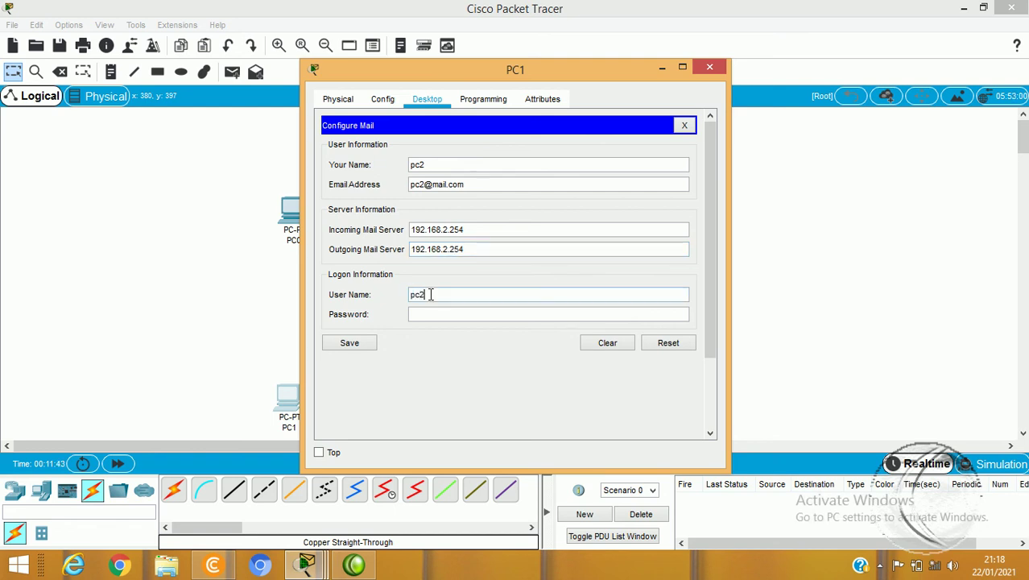
click(424, 315)
text(pc2)
click(346, 344)
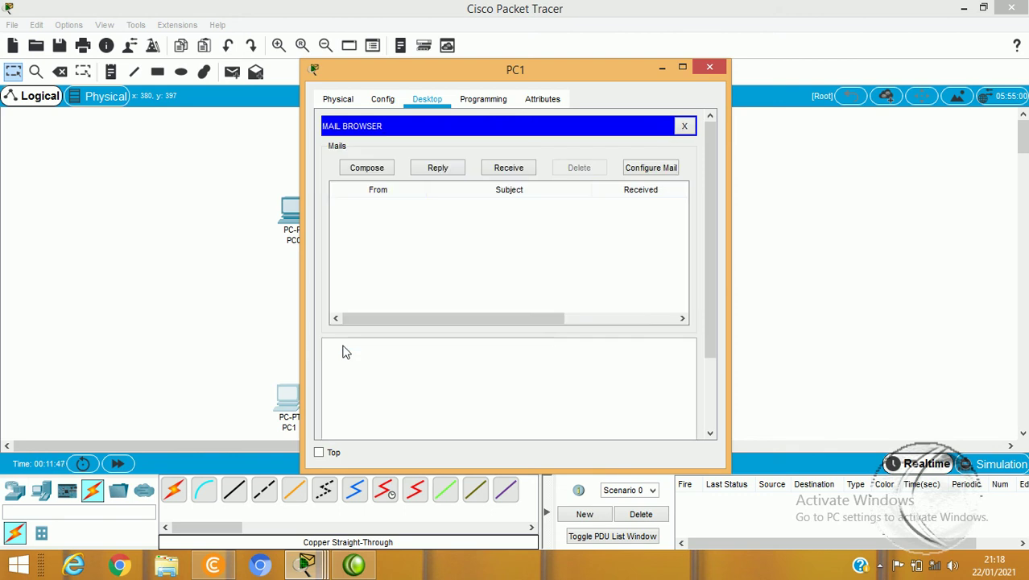
Compose a mail on PC1 to pc1's e-mail address with subject "cobakirimmal" and message "hari ini kirim mail ke pc2".
click(369, 168)
text(pc1)
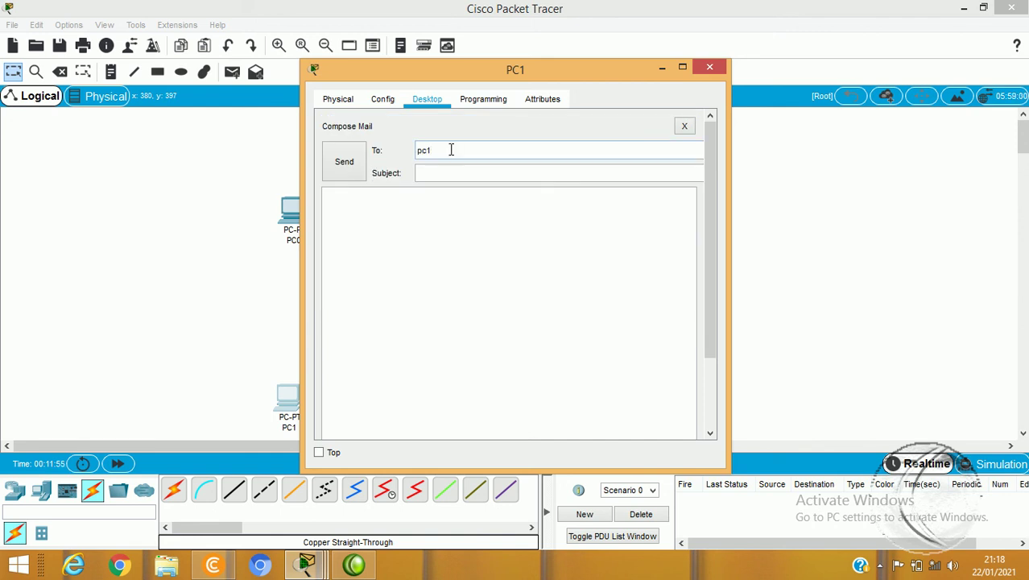
text(@mai)
text(l.com)
text(cobak)
text(irim)
text(mal)
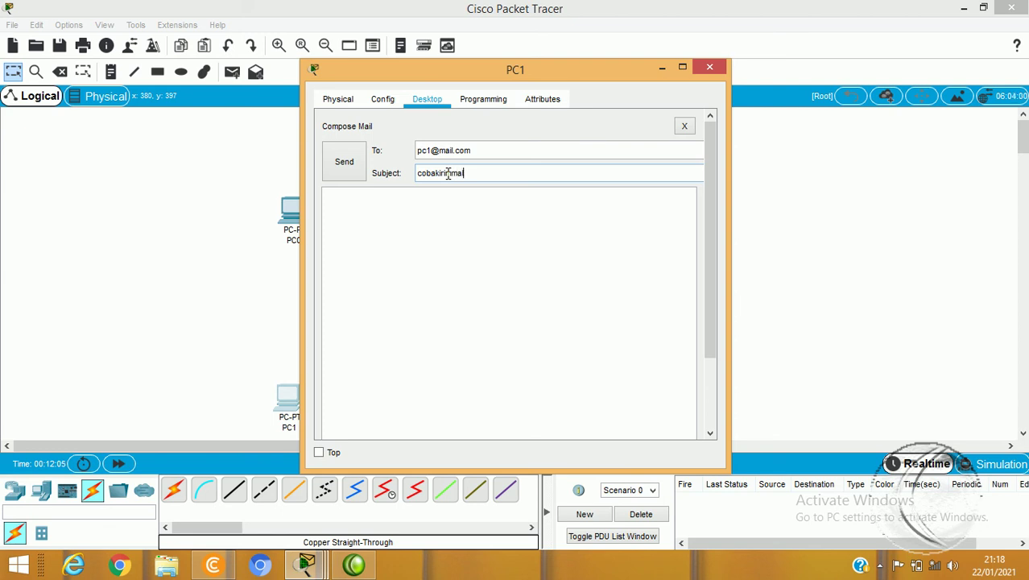
click(426, 207)
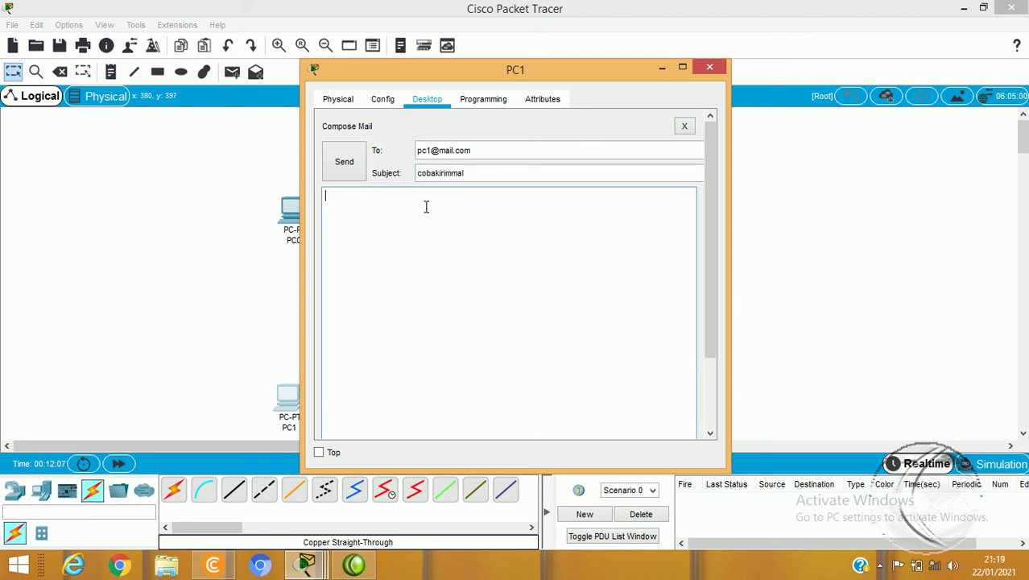
text(hari ini kirim mail ke pc2)
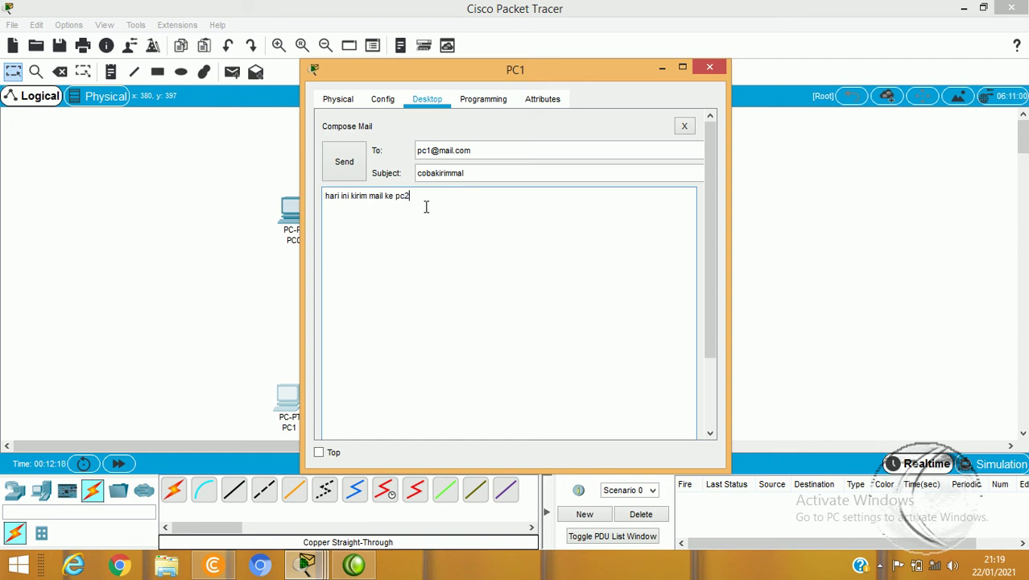
Correct the message on PC1 to "hari ini kirim mail ke pc1" and send the mail, closing PC1's window when done.
key(BackSpace)
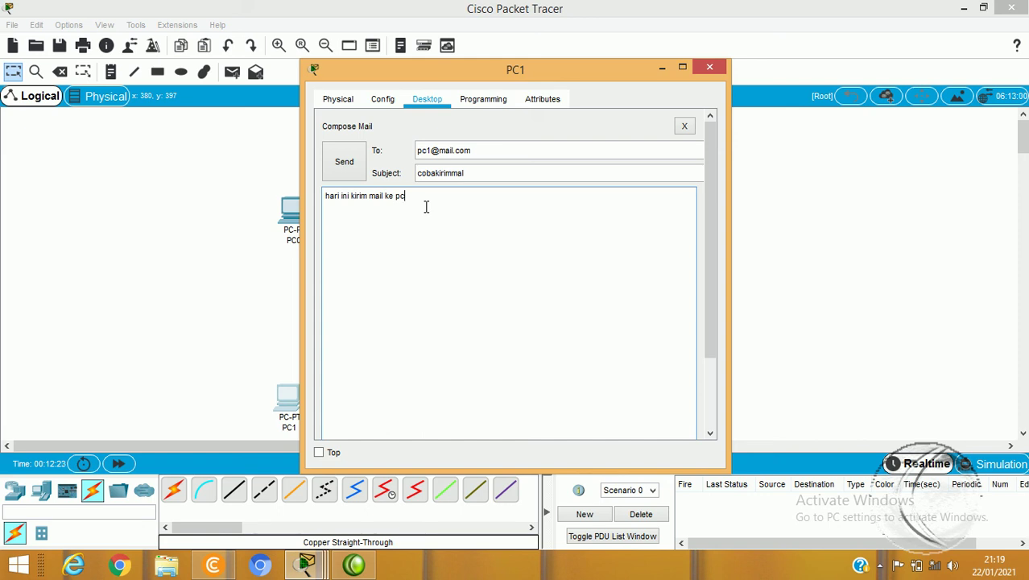
text(1)
click(342, 165)
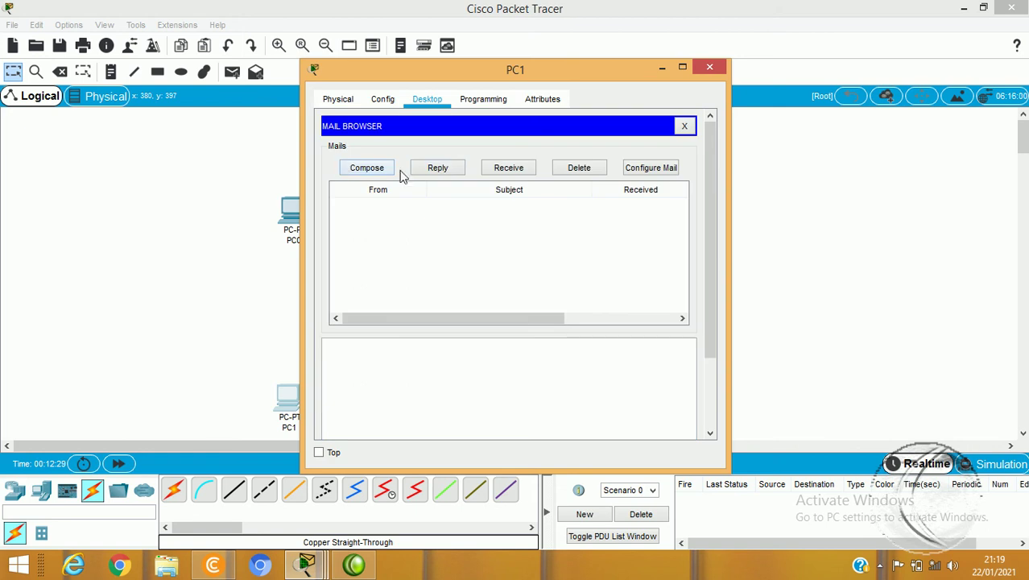
click(505, 169)
click(683, 127)
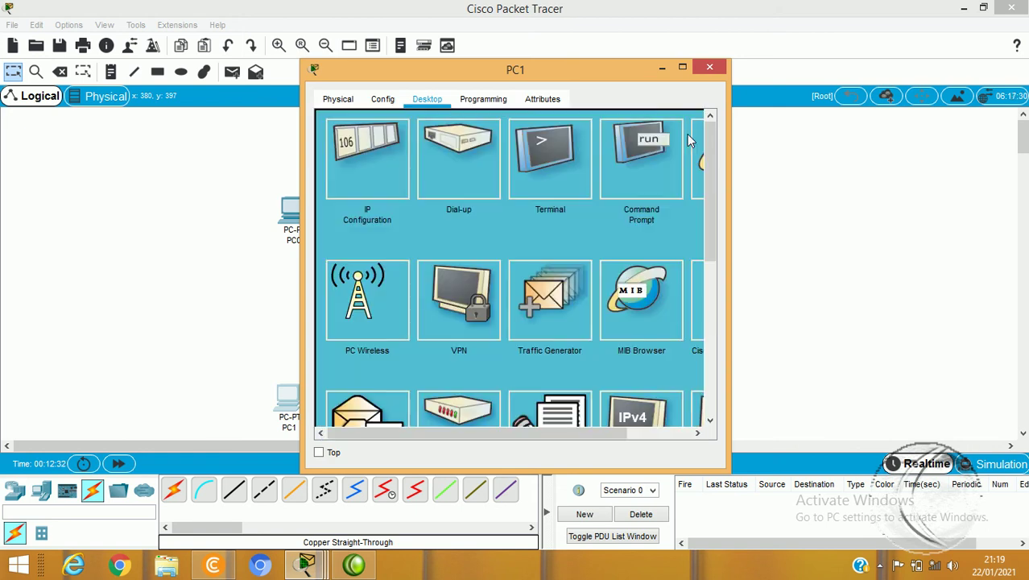
click(712, 72)
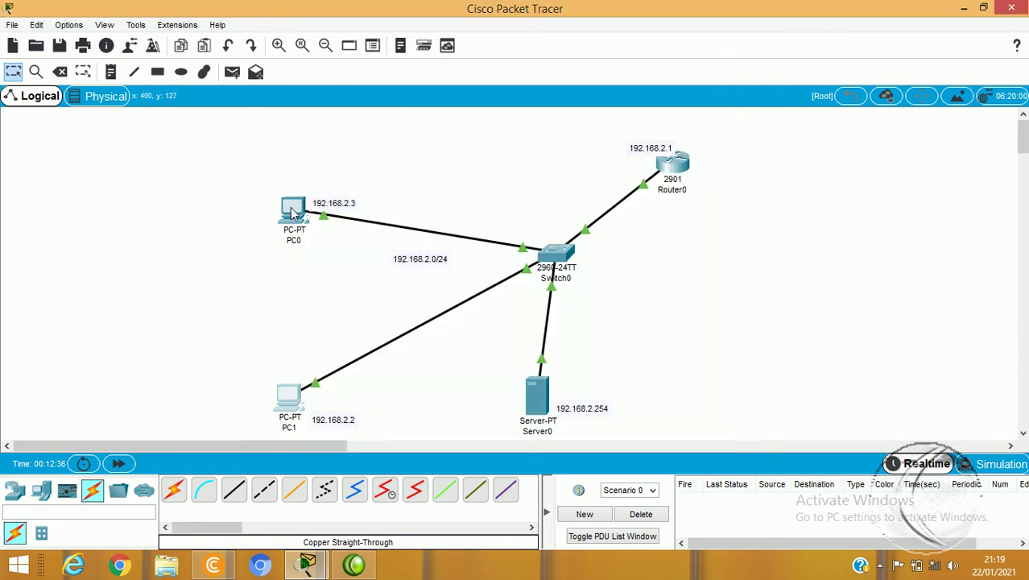
Open the mail browser on PC0, receive the incoming mail, and open the one with subject "cobakirimmal".
click(296, 219)
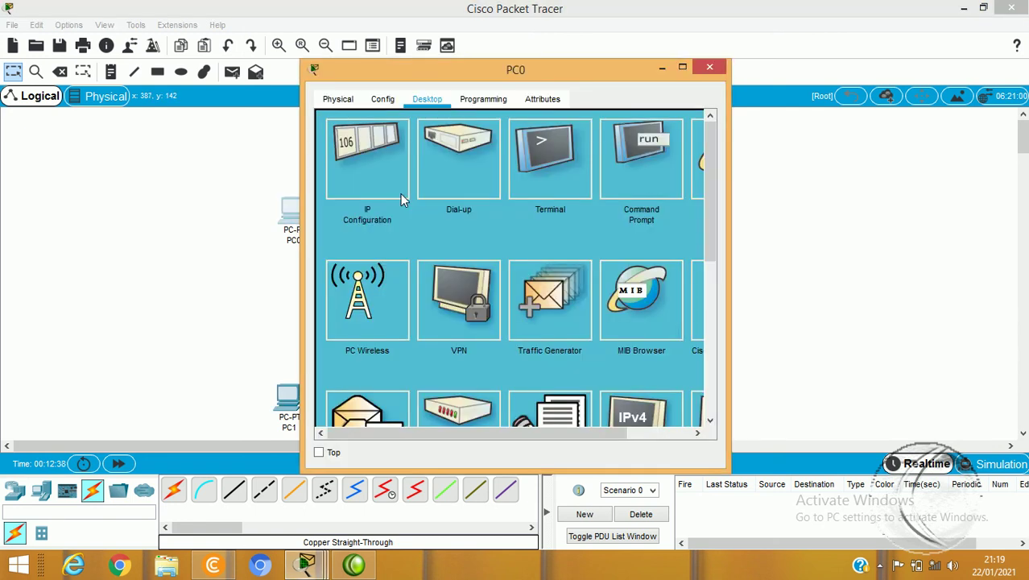
click(364, 412)
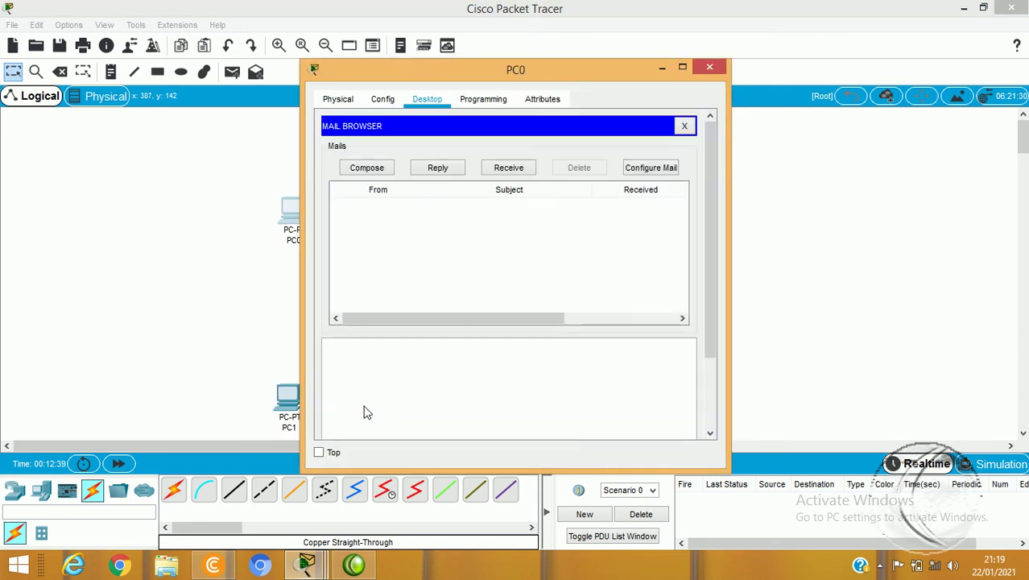
click(501, 168)
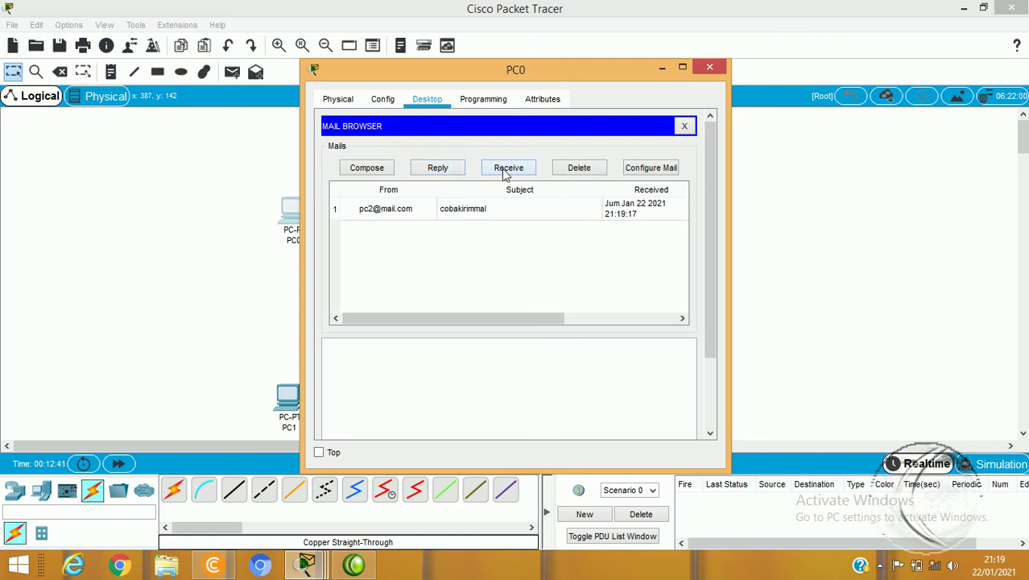
click(467, 210)
Reply to the "cobakirimmal" mail from PC0 with the message "mail sudan di terima terimakasih", send it, and close PC0's window.
click(439, 169)
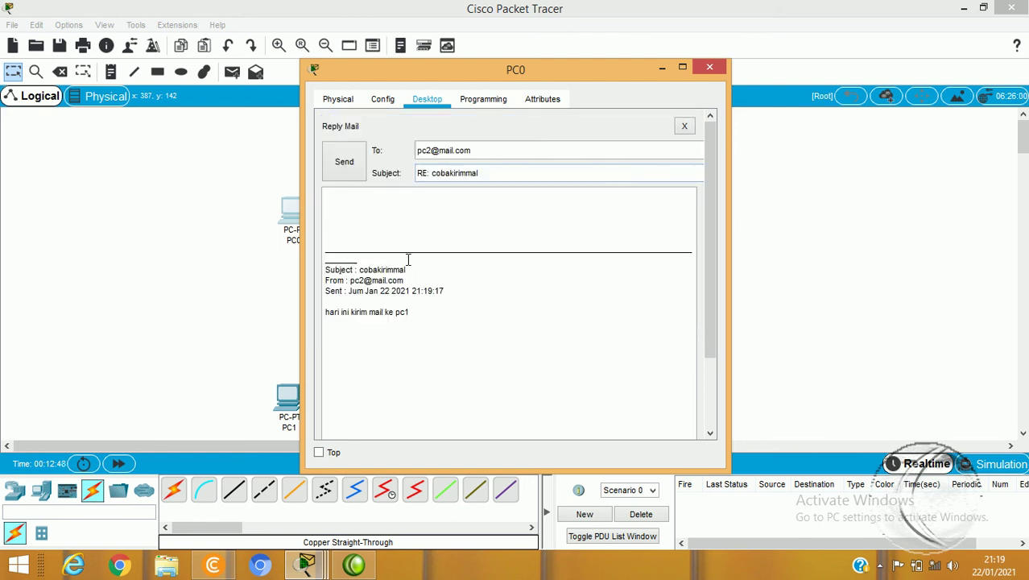
click(394, 204)
text(mail sudan di terima terimakasih)
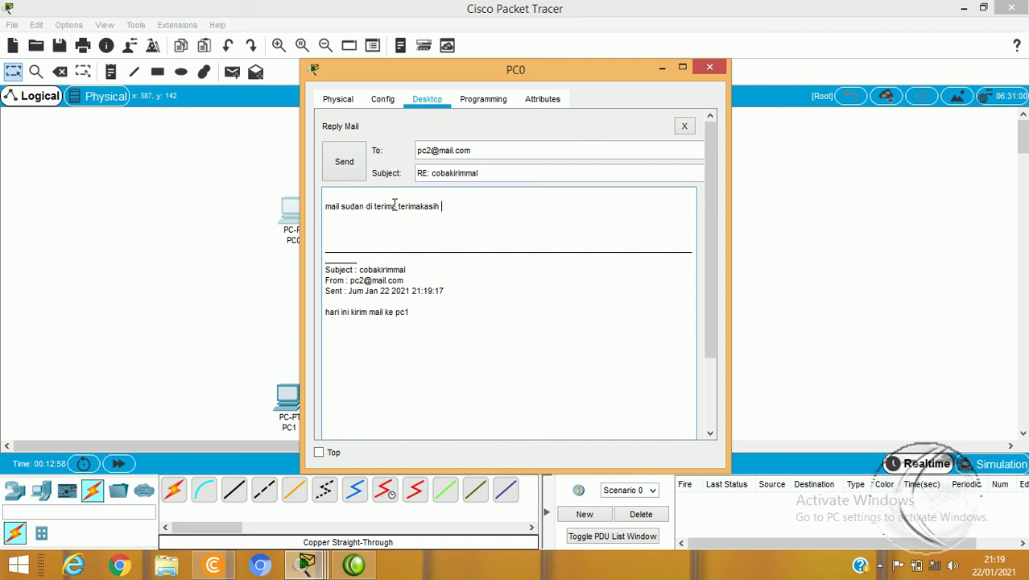
key(Return)
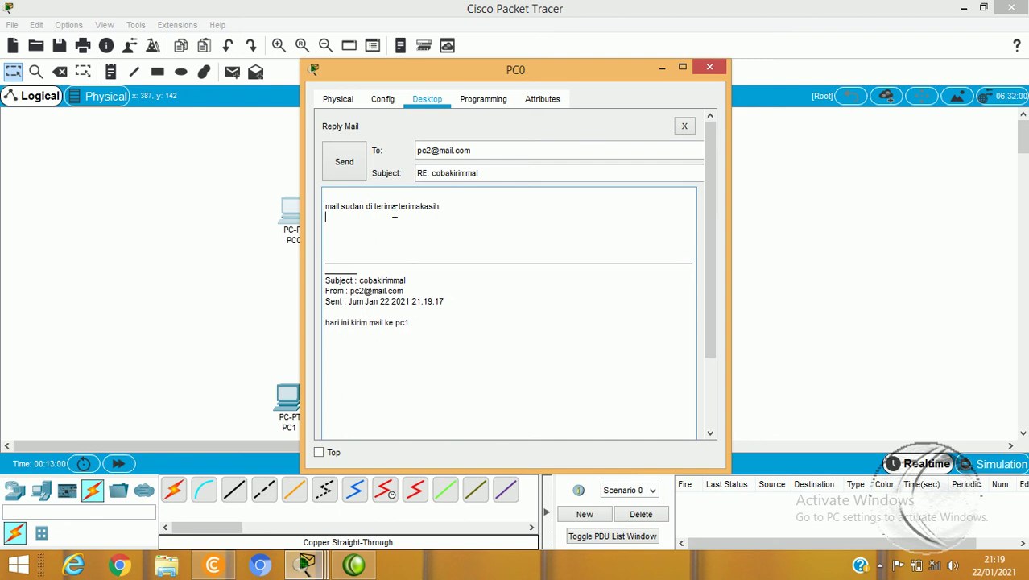
click(343, 167)
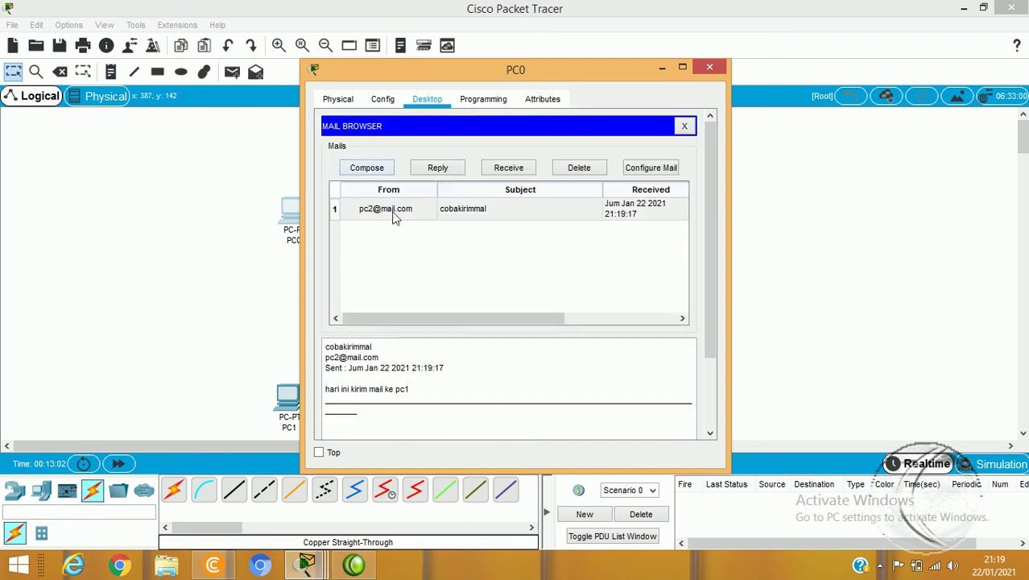
click(683, 126)
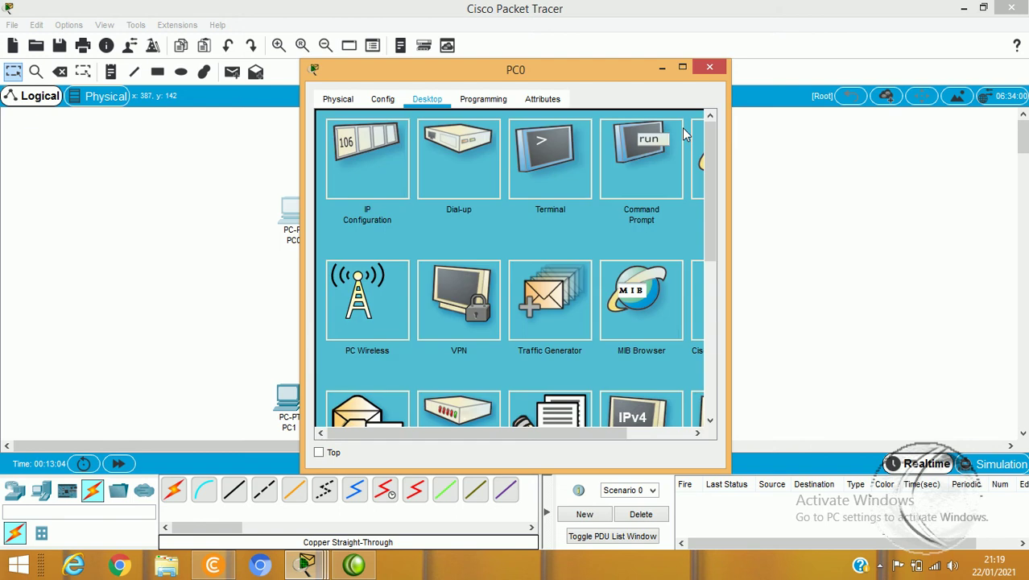
click(722, 73)
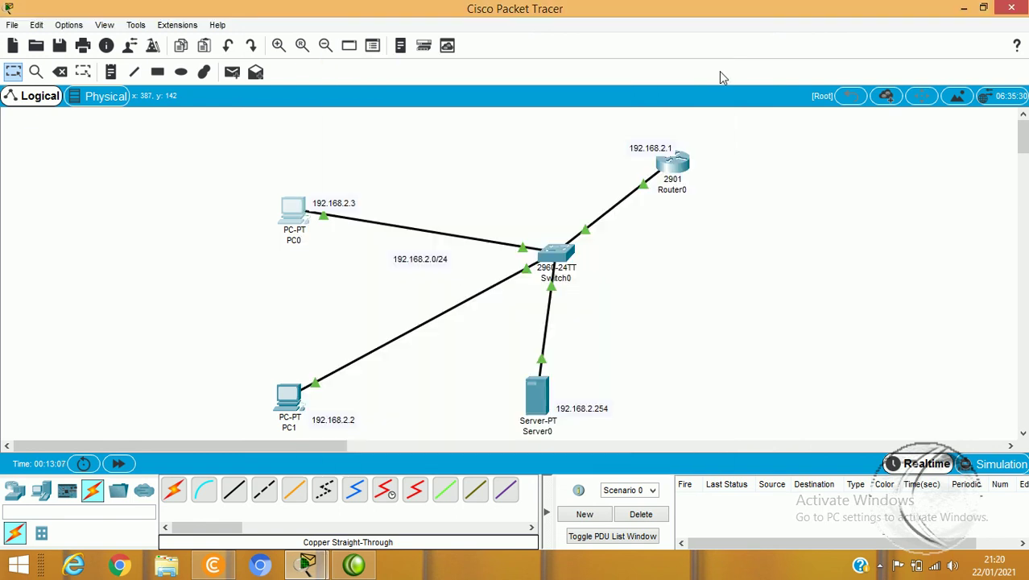
Receive the reply from PC0 in PC1's mail browser, and close PC1's window.
click(288, 397)
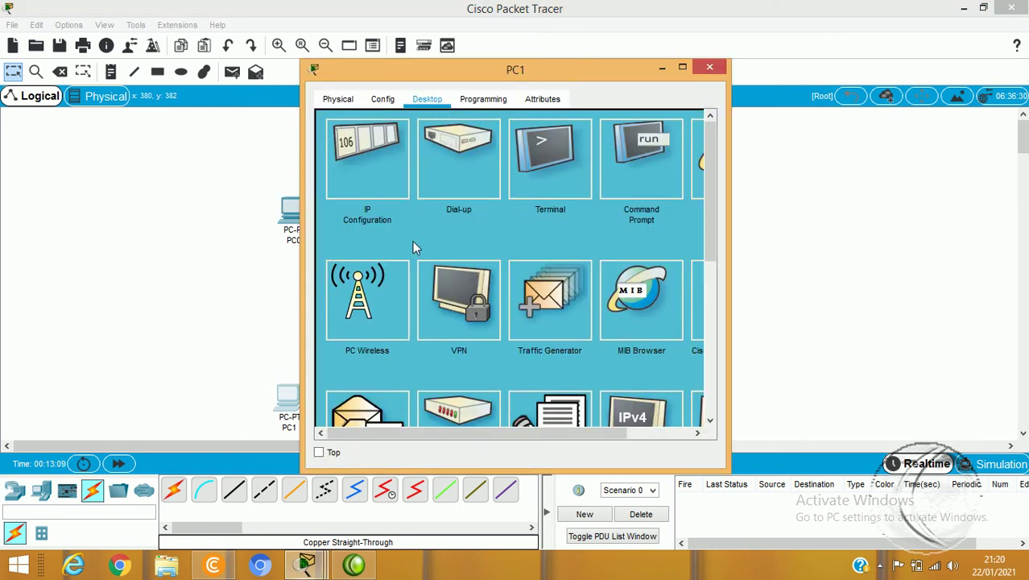
click(377, 416)
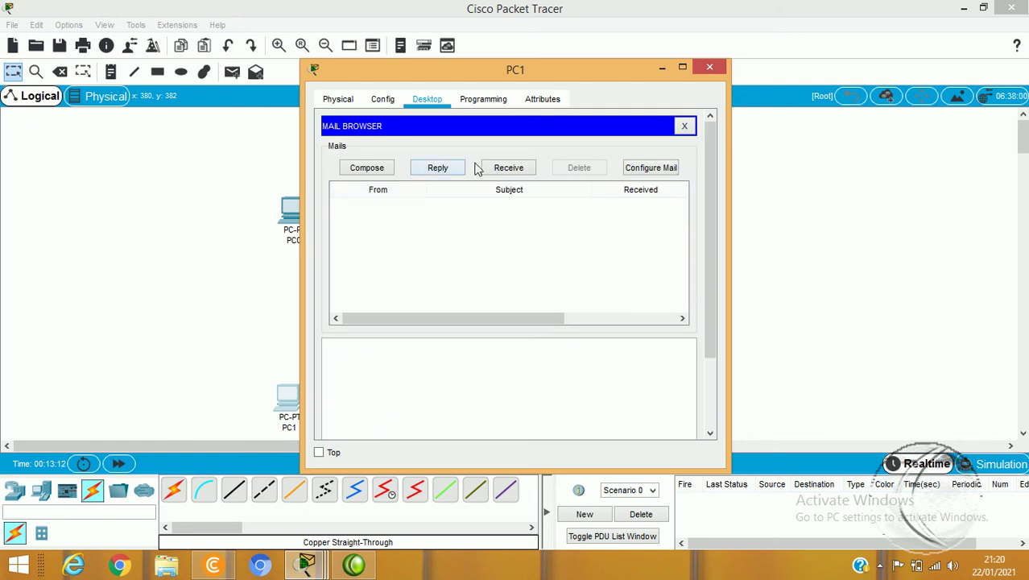
click(508, 168)
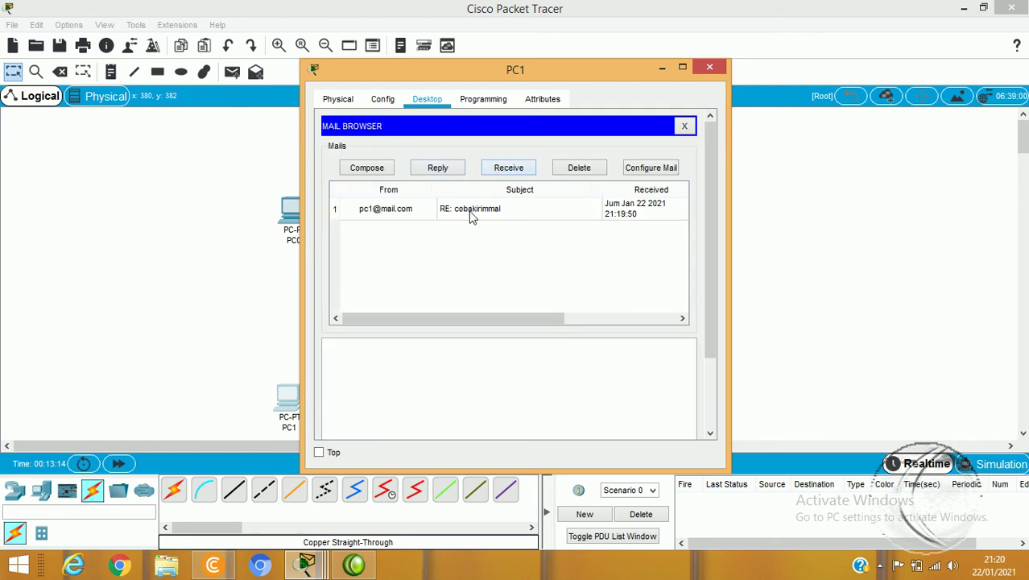
drag(447, 65, 705, 68)
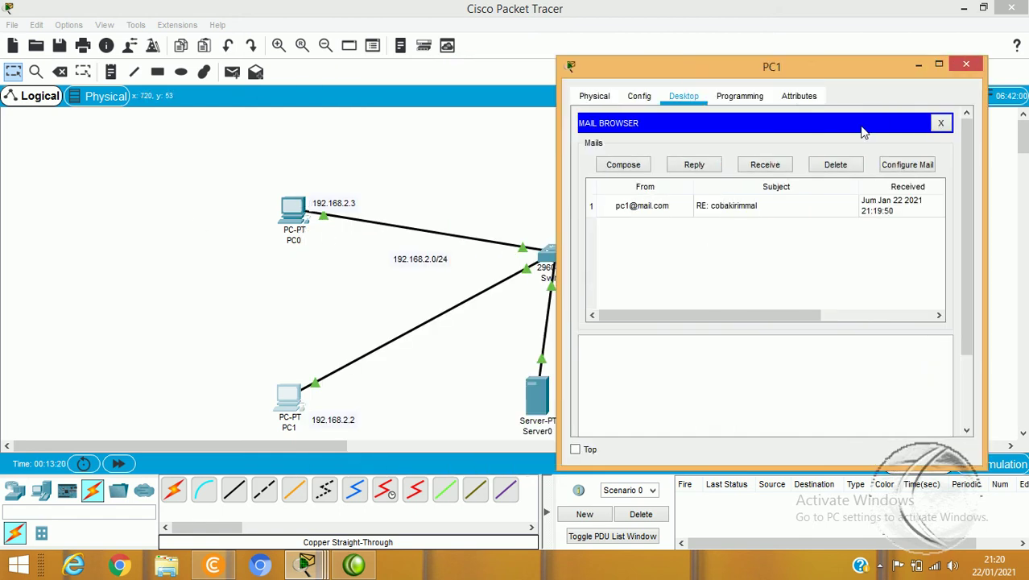
click(940, 123)
click(965, 65)
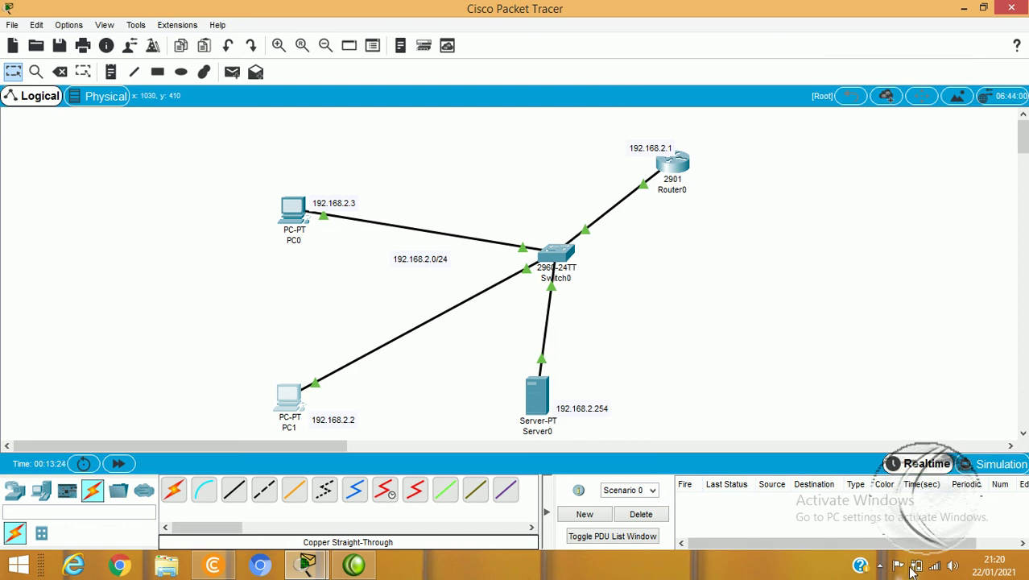
click(880, 567)
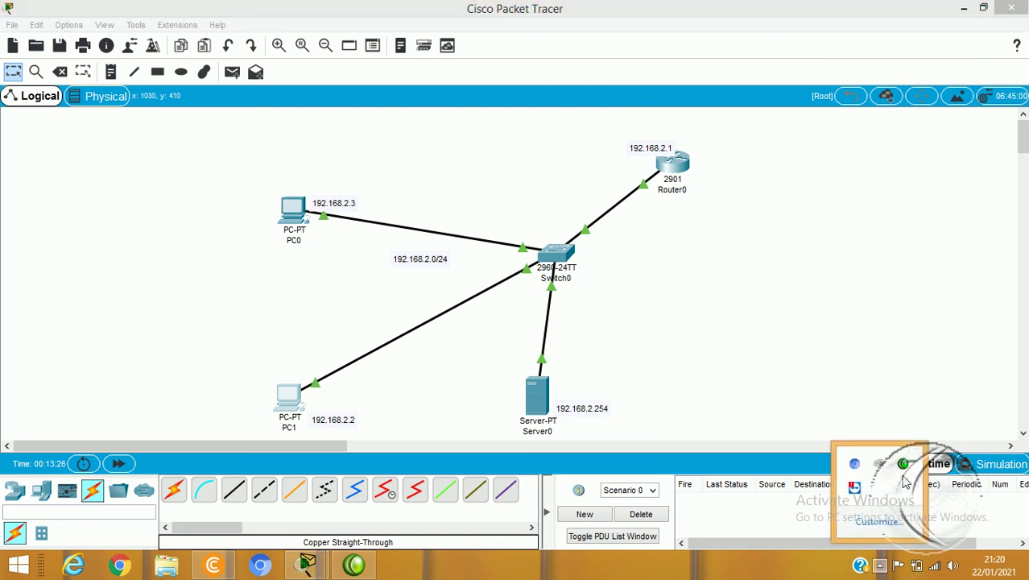